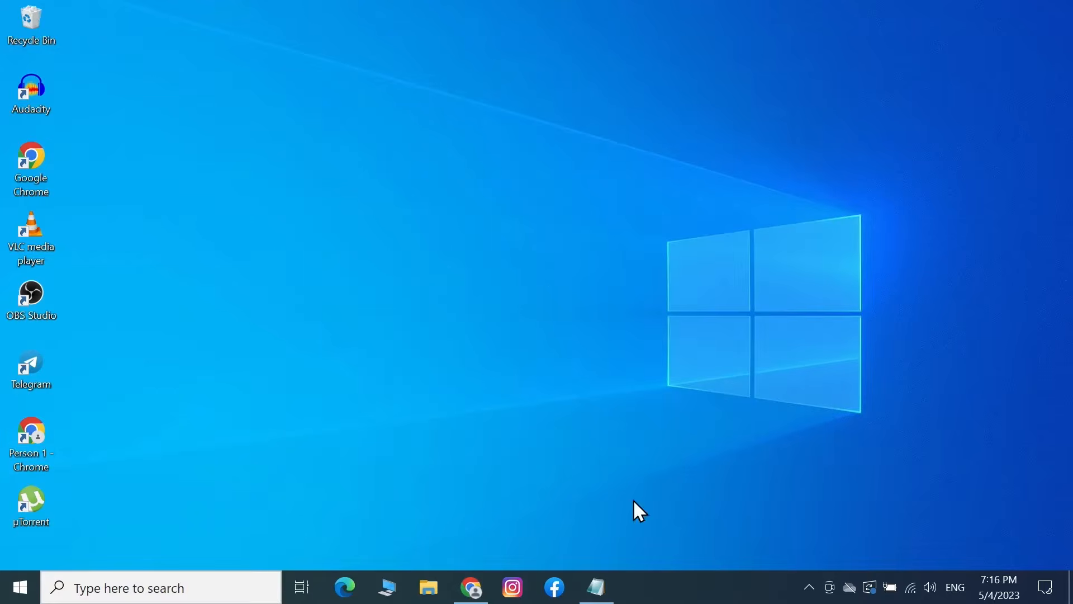
- Read the Equalizer APO and Graphic User Interface download links in the open Notepad note, and minimize it
{"action": "left_click", "coordinate": [596, 587]}
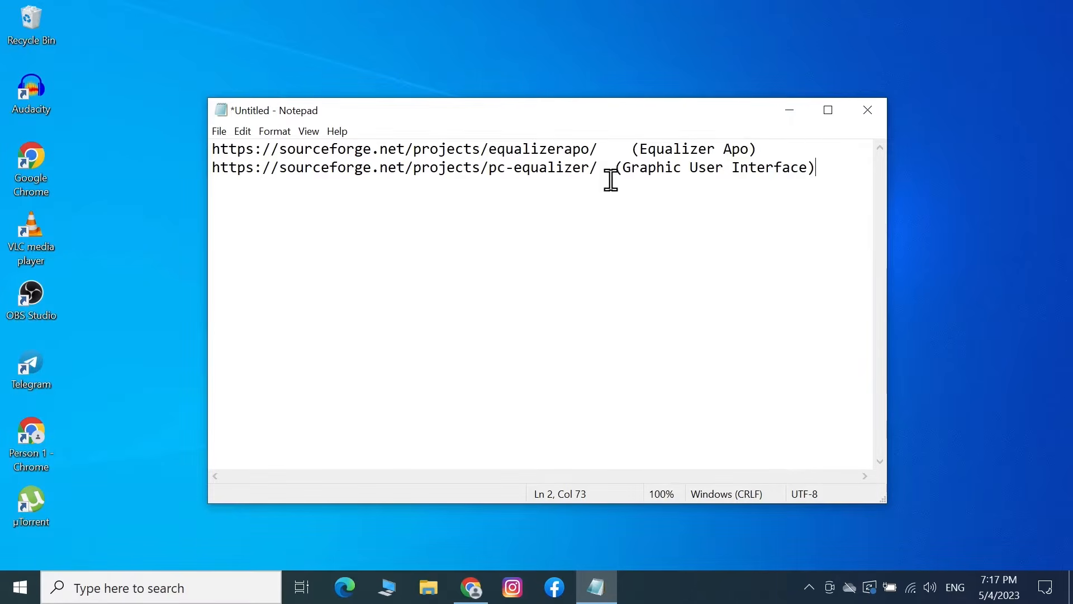
{"action": "left_click_drag", "start_coordinate": [612, 180], "coordinate": [182, 137]}
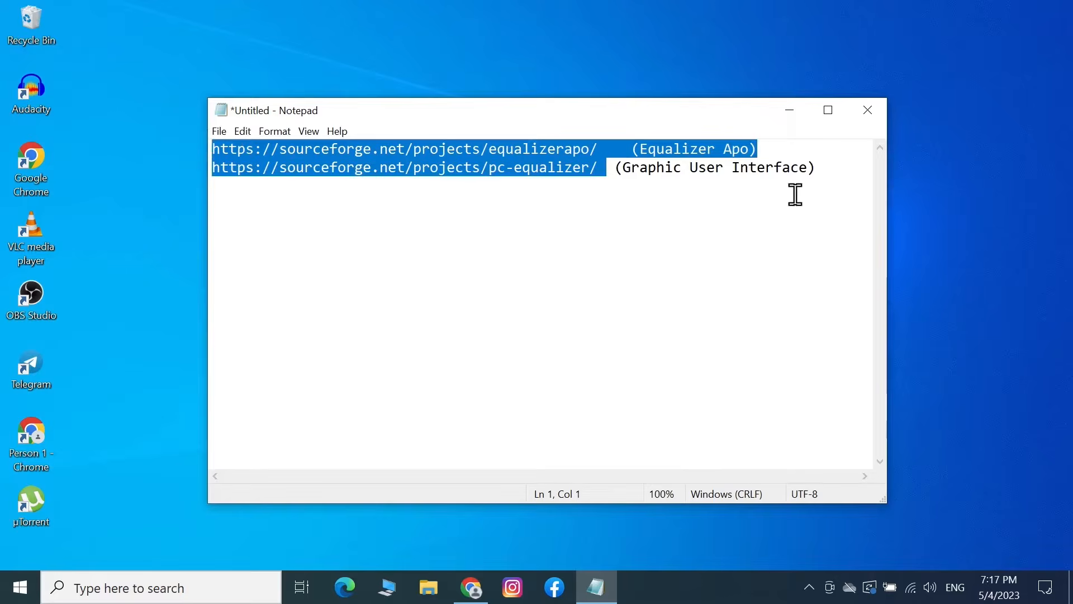
{"action": "left_click", "coordinate": [825, 168]}
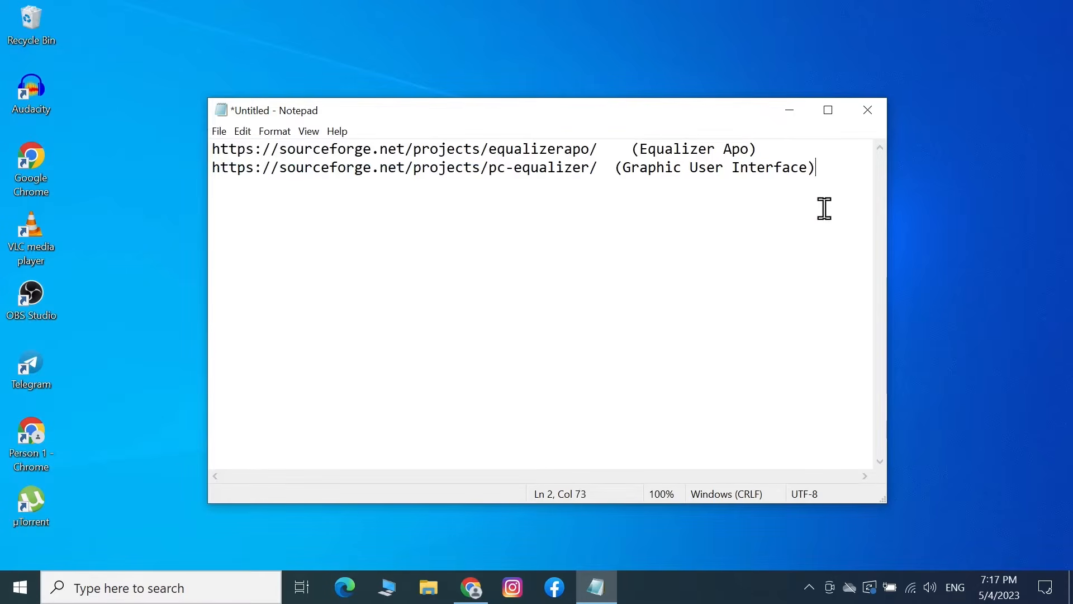
{"action": "left_click", "coordinate": [791, 110]}
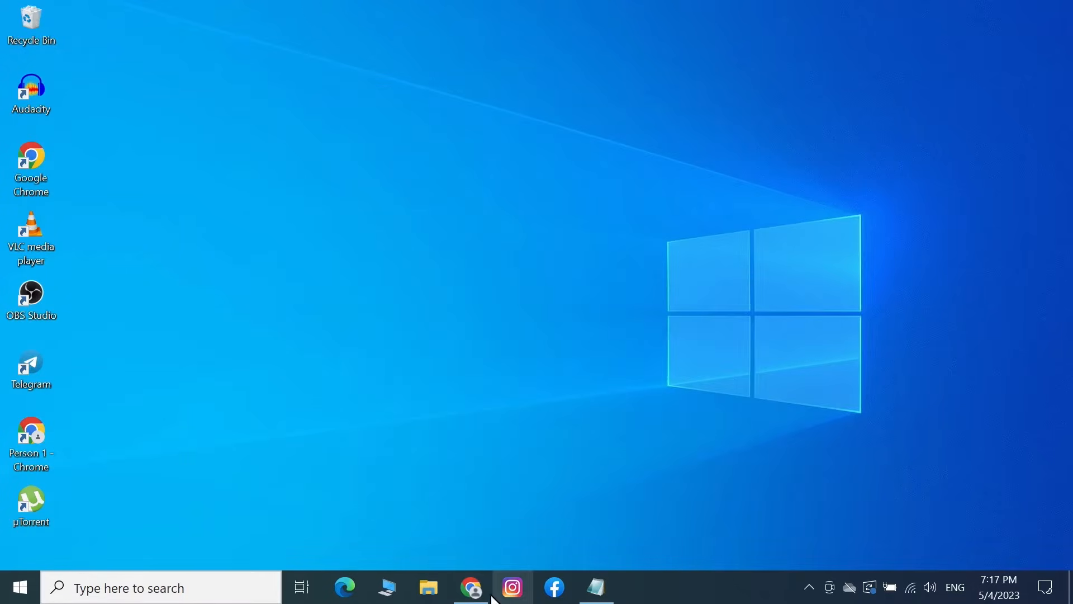
- Switch to Chrome and download Equalizer APO from its SourceForge project page
{"action": "left_click", "coordinate": [473, 588]}
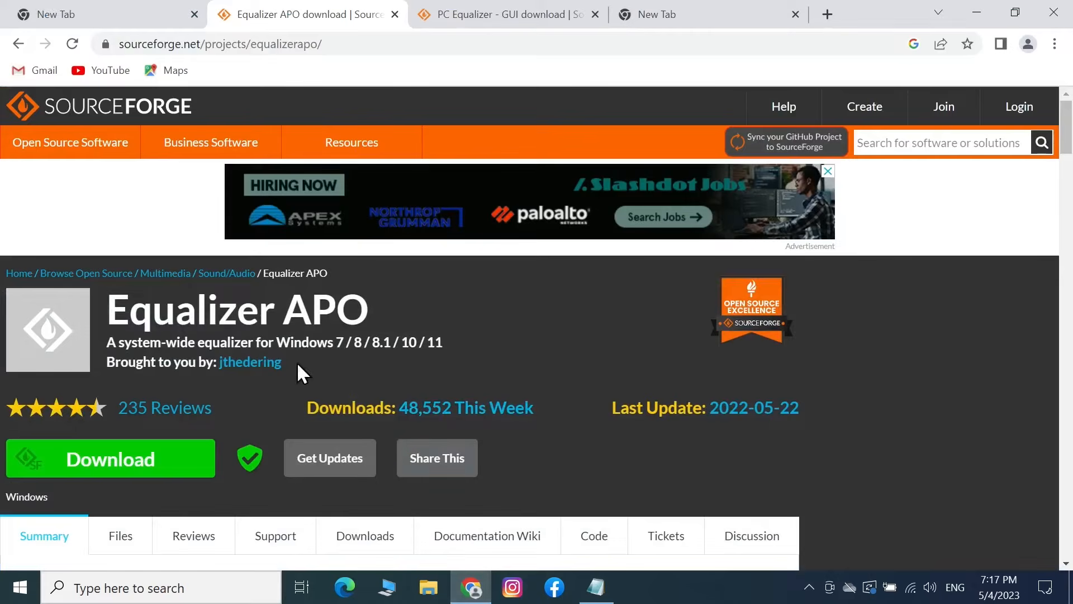
{"action": "scroll", "coordinate": [508, 302], "scroll_direction": "down", "scroll_amount": 1}
{"action": "scroll", "coordinate": [448, 335], "scroll_direction": "up", "scroll_amount": 1}
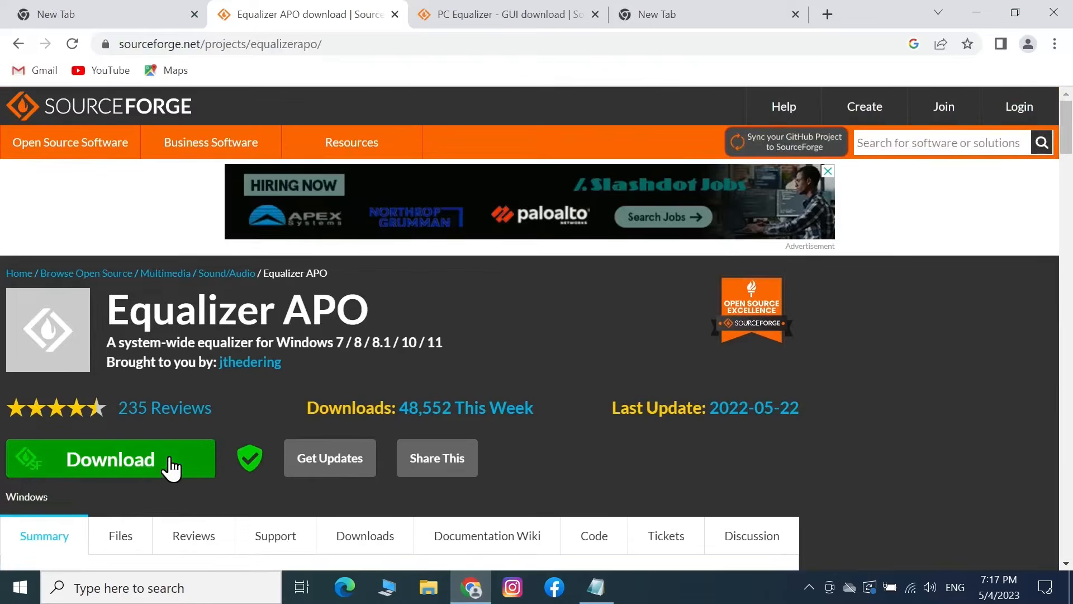
{"action": "left_click", "coordinate": [140, 467]}
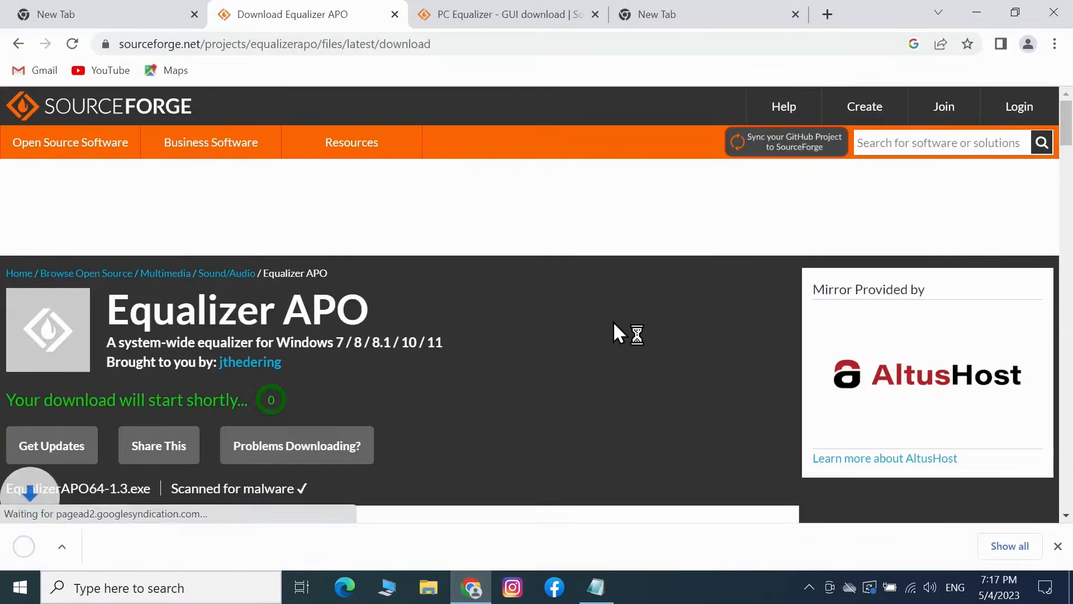
- Download PC Equalizer - GUI from its SourceForge project page and return to that page
{"action": "left_click", "coordinate": [474, 17]}
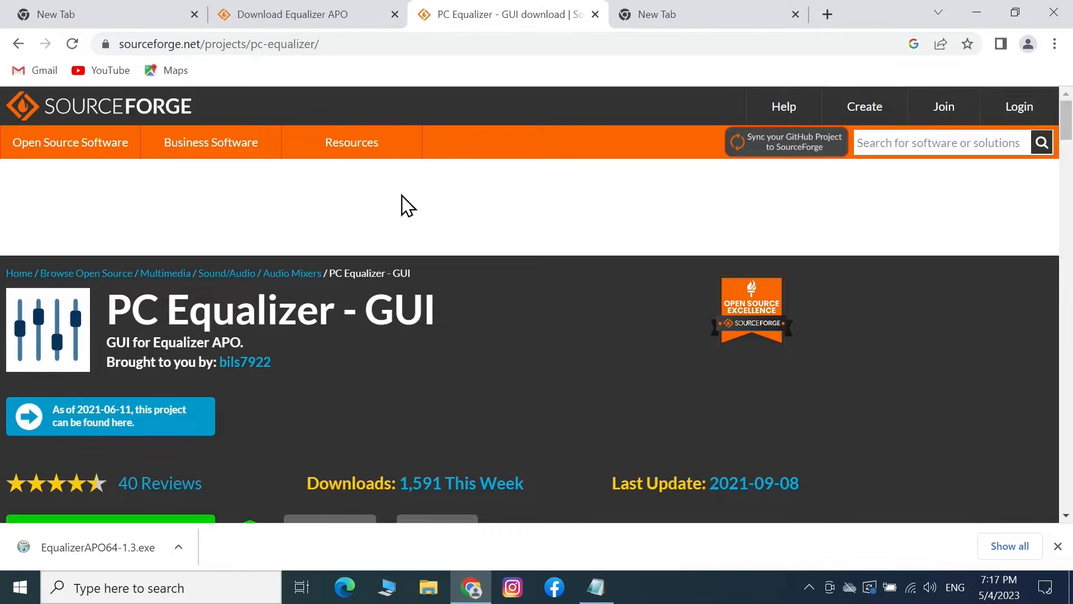
{"action": "scroll", "coordinate": [494, 277], "scroll_direction": "down", "scroll_amount": 3}
{"action": "scroll", "coordinate": [419, 324], "scroll_direction": "up", "scroll_amount": 1}
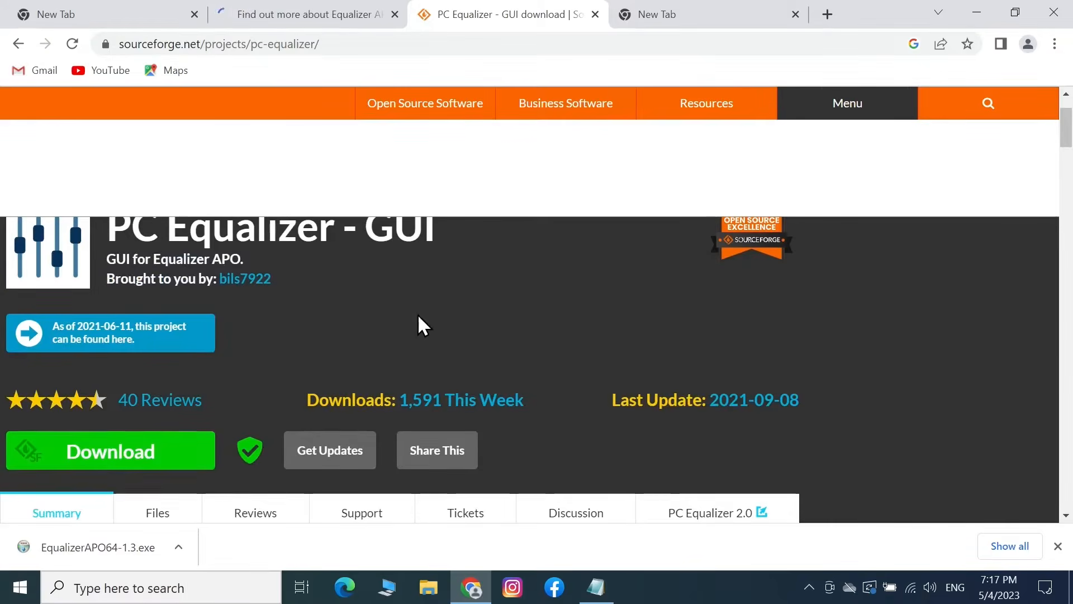
{"action": "left_click", "coordinate": [110, 456]}
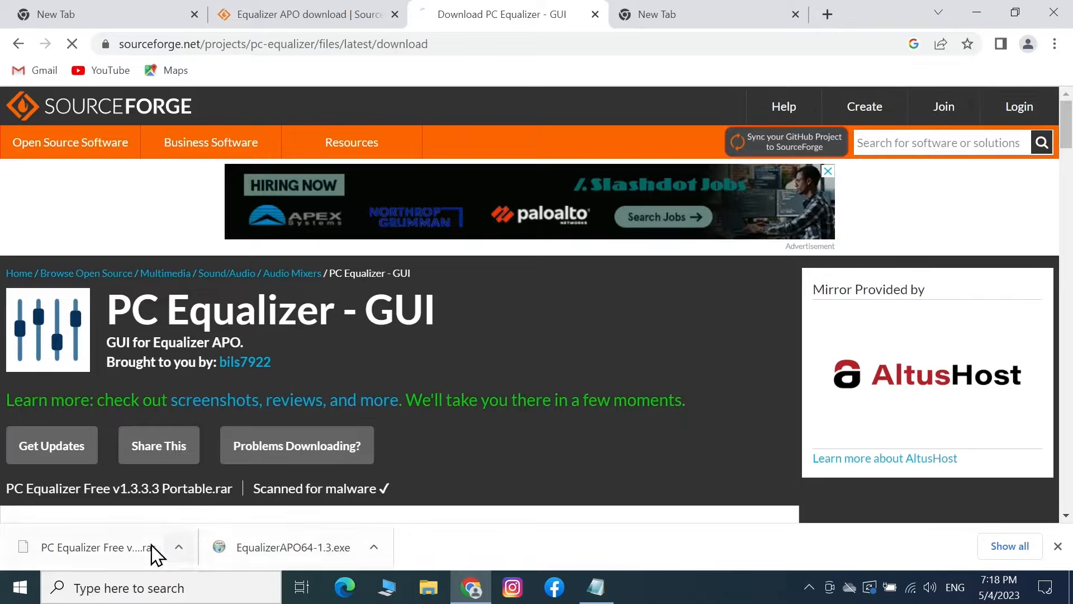
{"action": "key", "text": "alt+Left"}
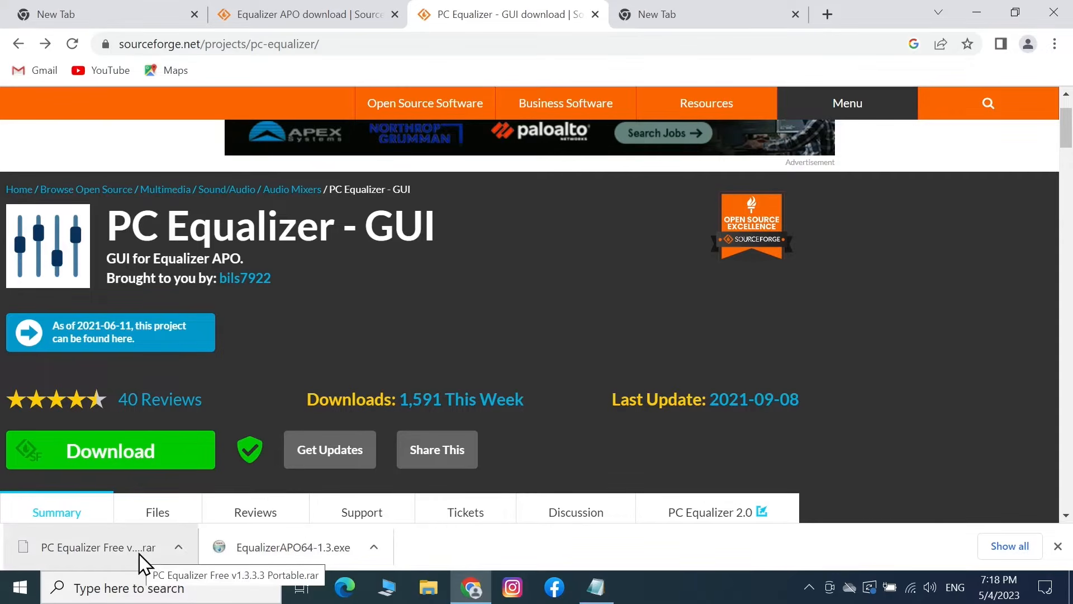
- Run EqualizerAPO64-1.3.exe, accept the license, and install it with the default destination and Start Menu folder
{"action": "left_click", "coordinate": [307, 555]}
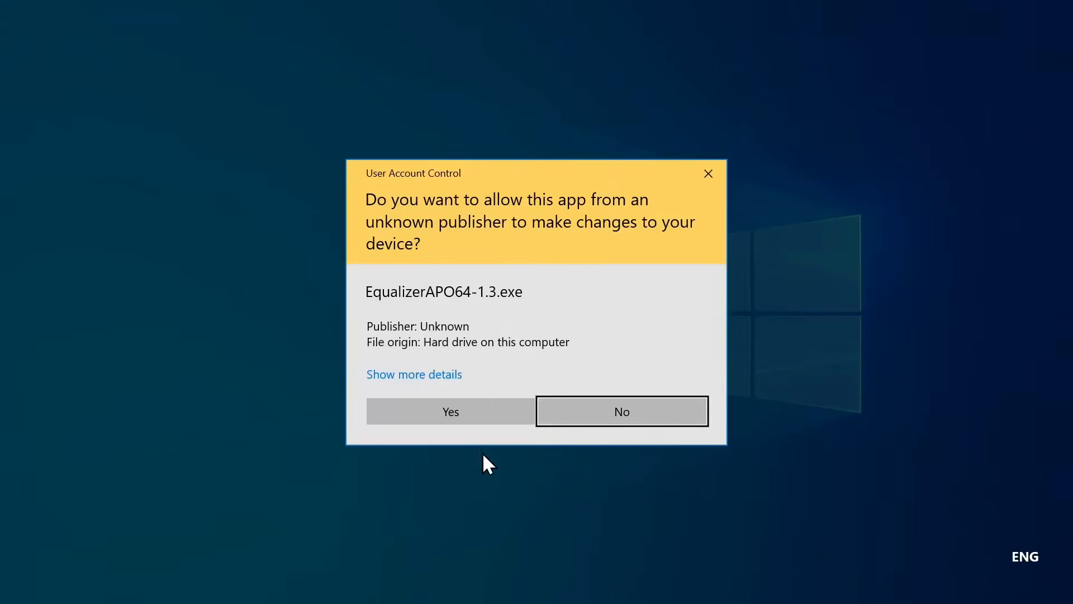
{"action": "left_click", "coordinate": [490, 408]}
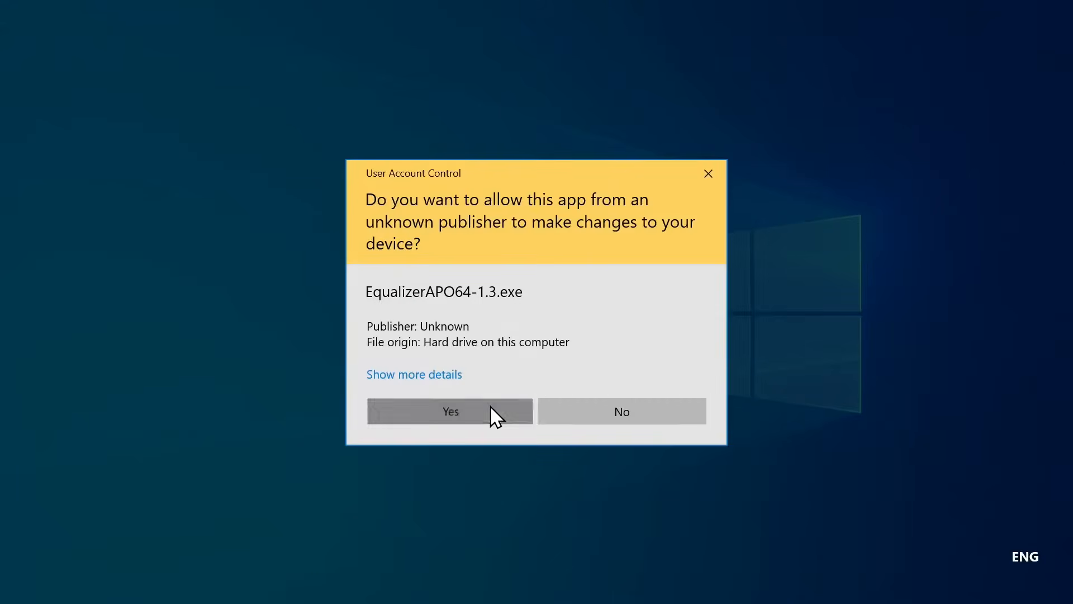
{"action": "left_click", "coordinate": [618, 424]}
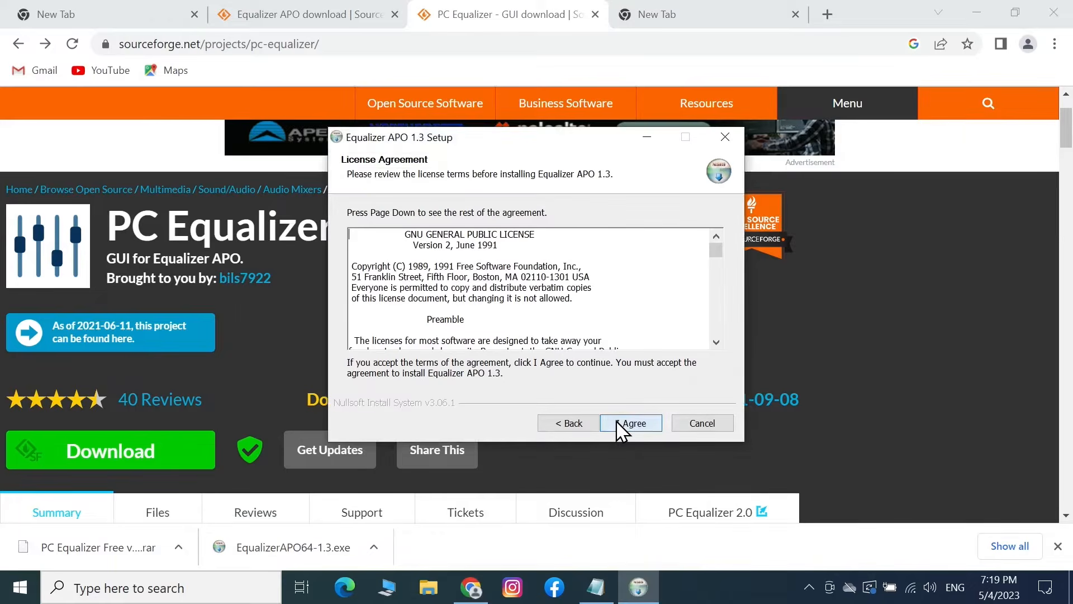
{"action": "left_click", "coordinate": [617, 423]}
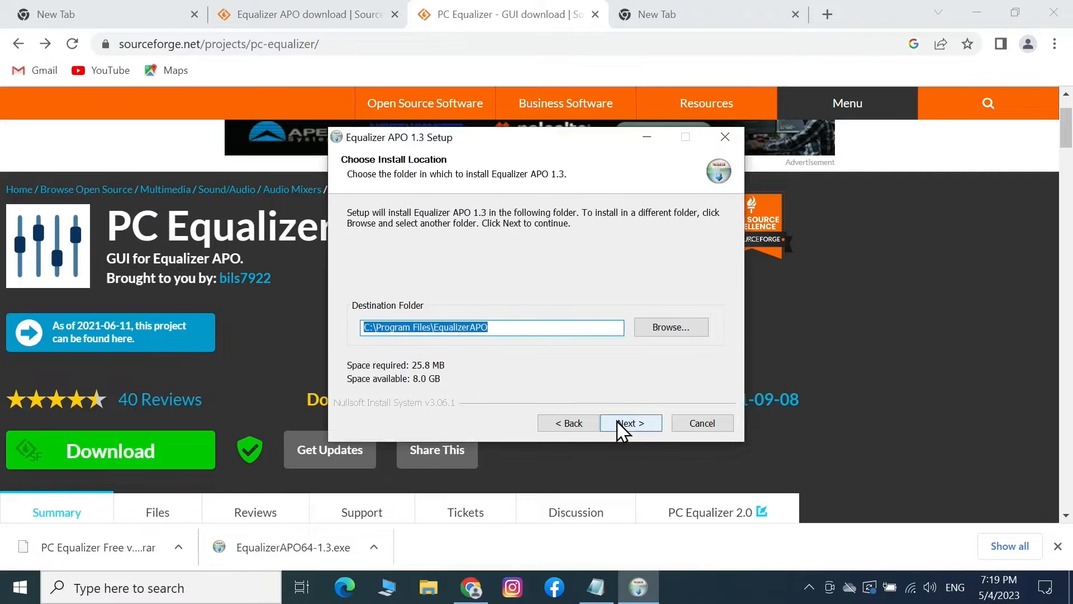
{"action": "left_click", "coordinate": [631, 432]}
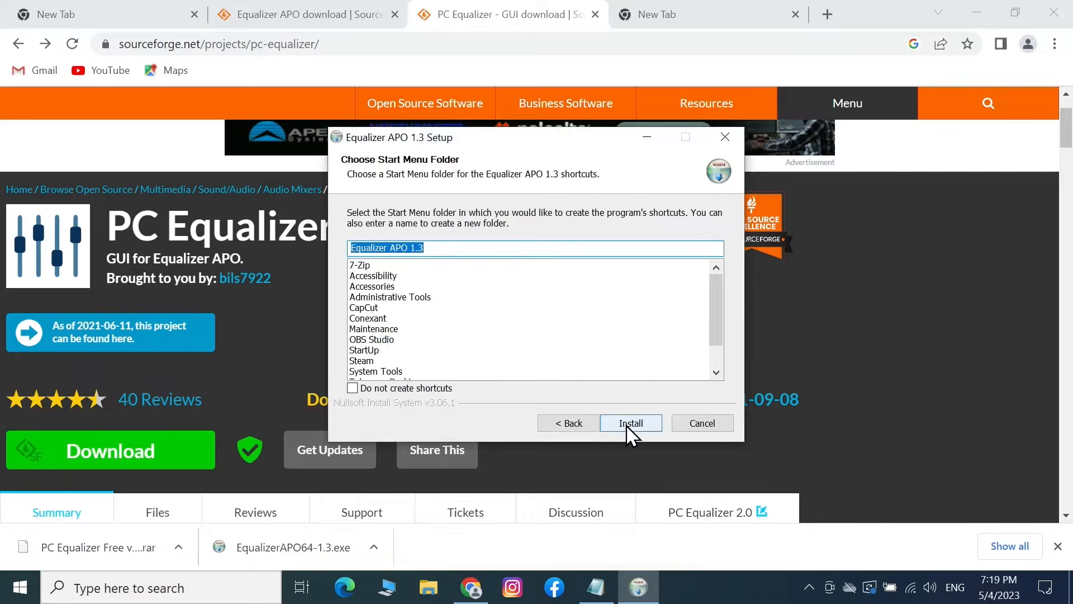
{"action": "left_click", "coordinate": [627, 426]}
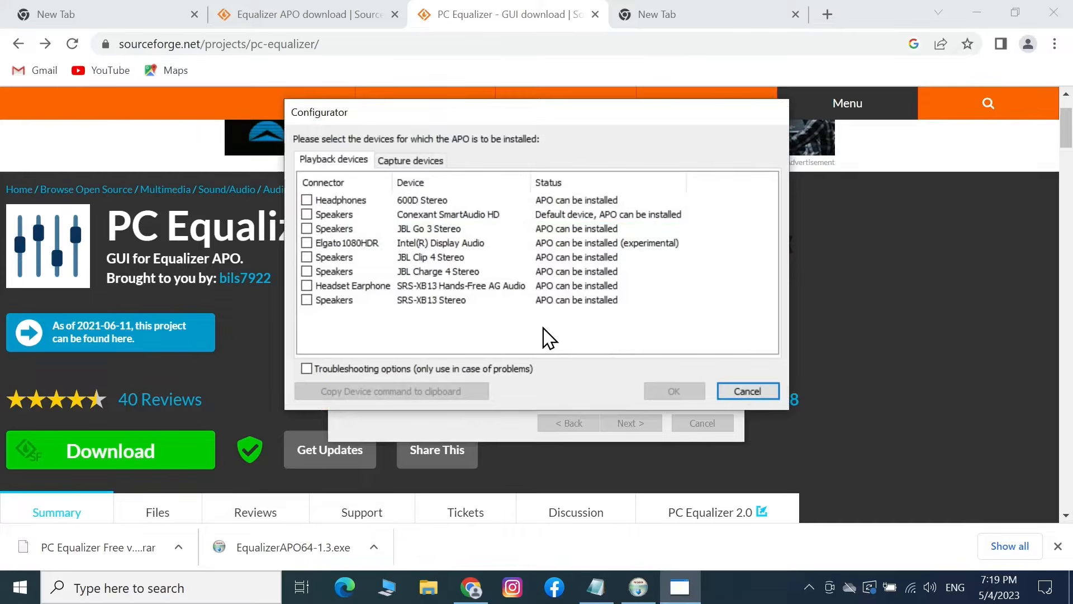
- Select the 600D Stereo headphones and Conexant SmartAudio HD speakers for the APO, and finish setup with a manual reboot
{"action": "left_click", "coordinate": [307, 201]}
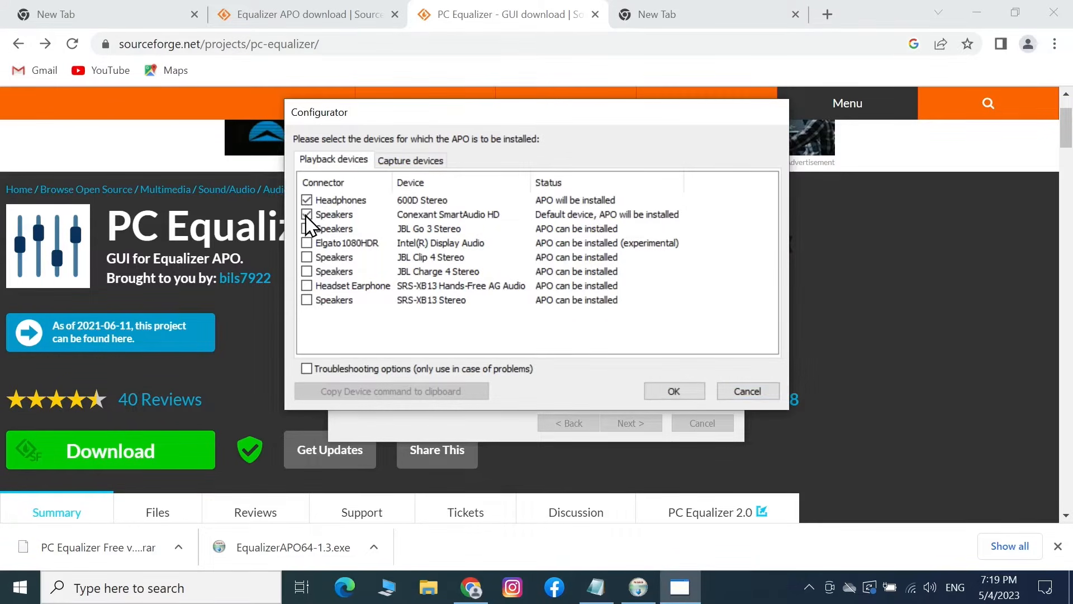
{"action": "left_click", "coordinate": [675, 391]}
{"action": "left_click", "coordinate": [643, 355]}
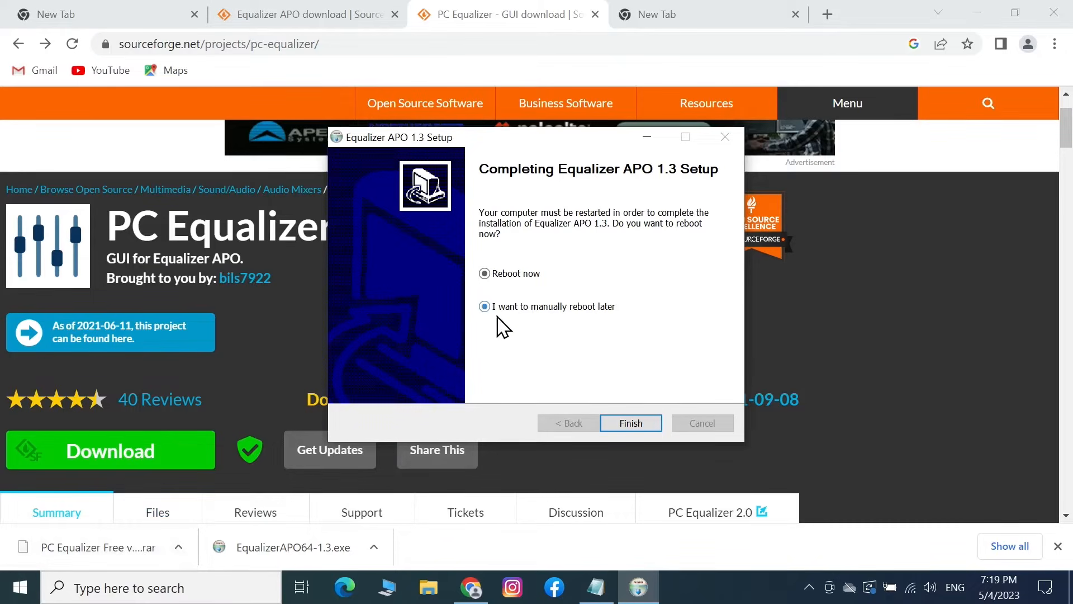
{"action": "left_click", "coordinate": [629, 424]}
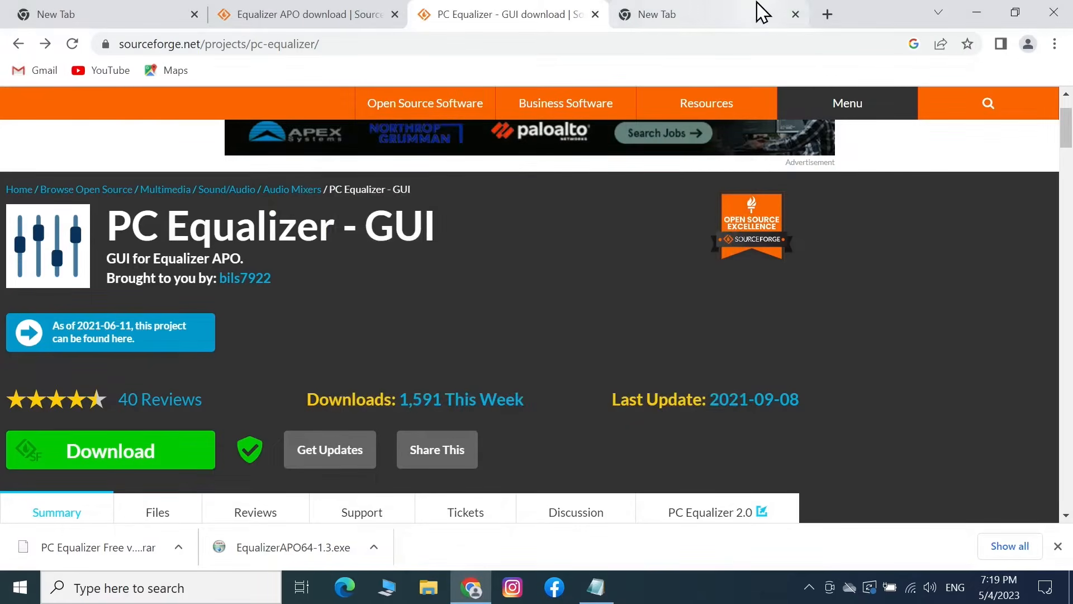
- Search Google for "download peazip" in the empty browser tab
{"action": "left_click", "coordinate": [732, 17]}
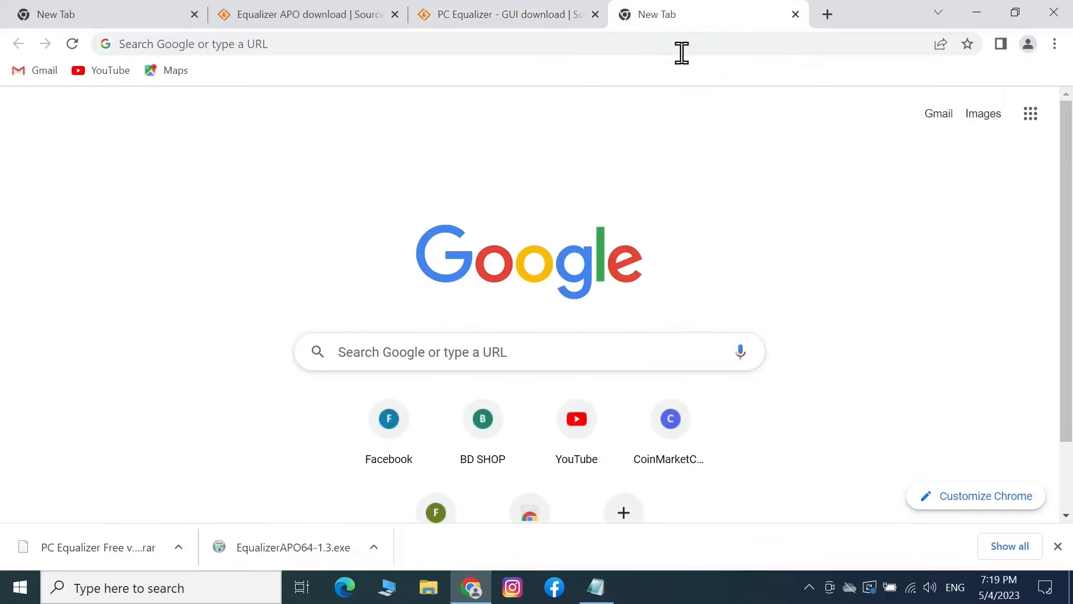
{"action": "left_click", "coordinate": [682, 50]}
{"action": "type", "text": "downl"}
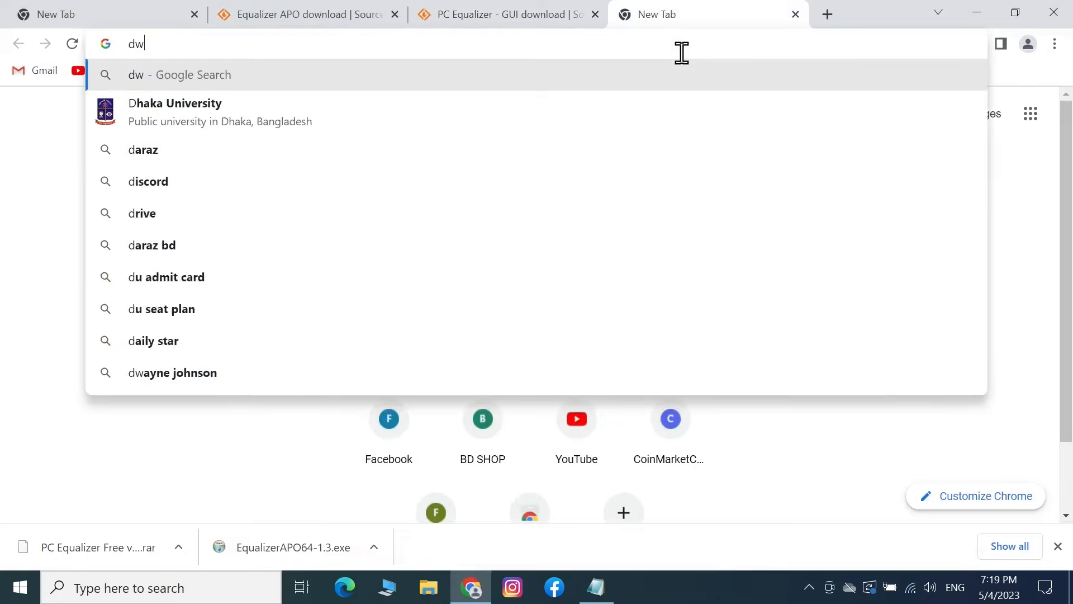
{"action": "type", "text": "oad peazip"}
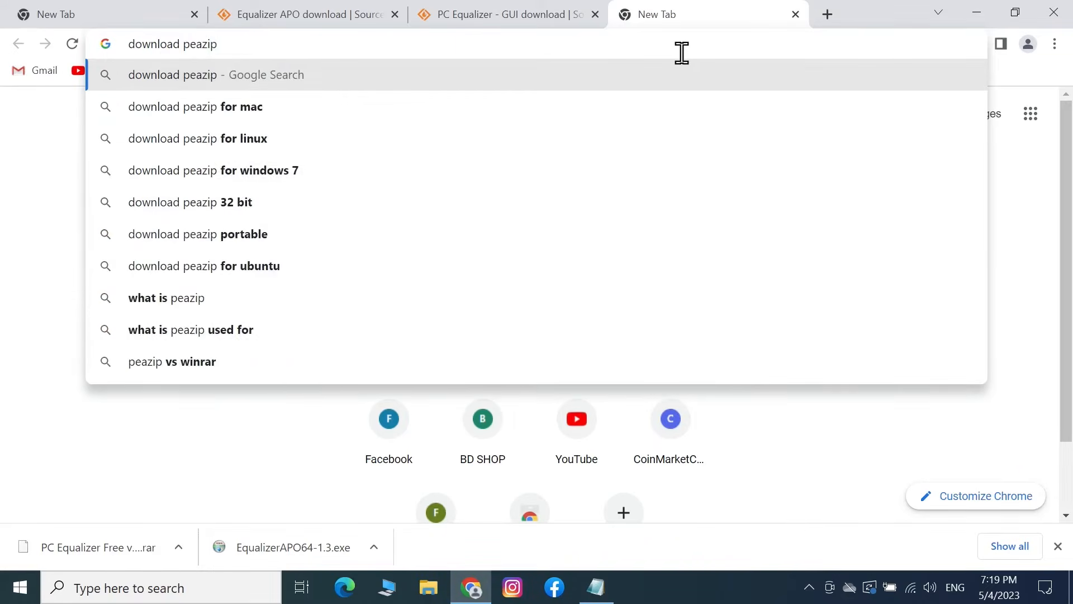
{"action": "key", "text": "Return"}
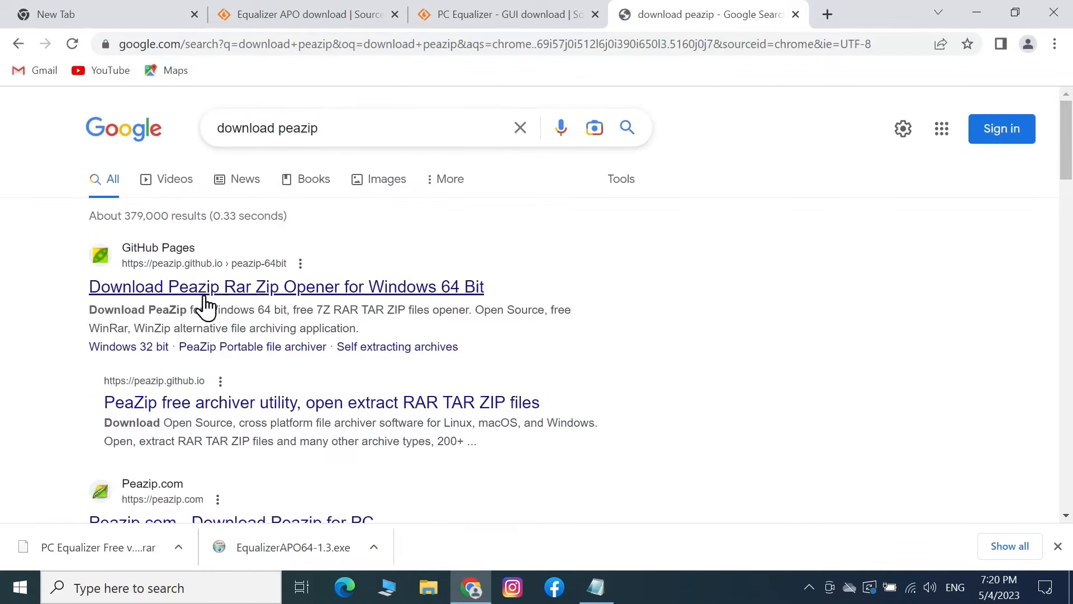
- Download PeaZip 9.2.0 for Windows 64 bit from its GitHub page and allow the installer to run
{"action": "left_click", "coordinate": [216, 286]}
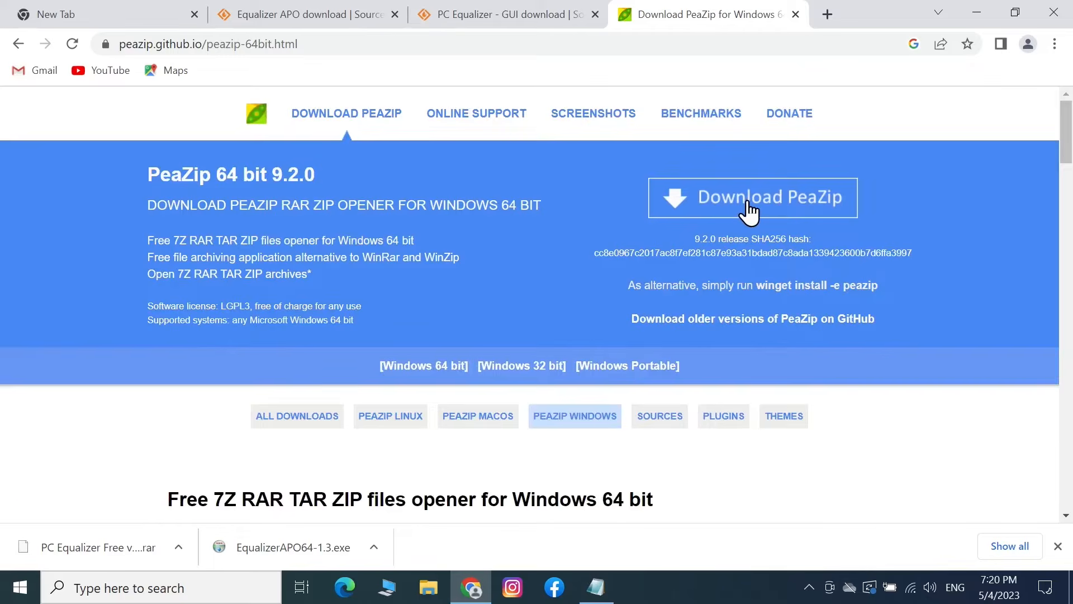
{"action": "left_click", "coordinate": [749, 202]}
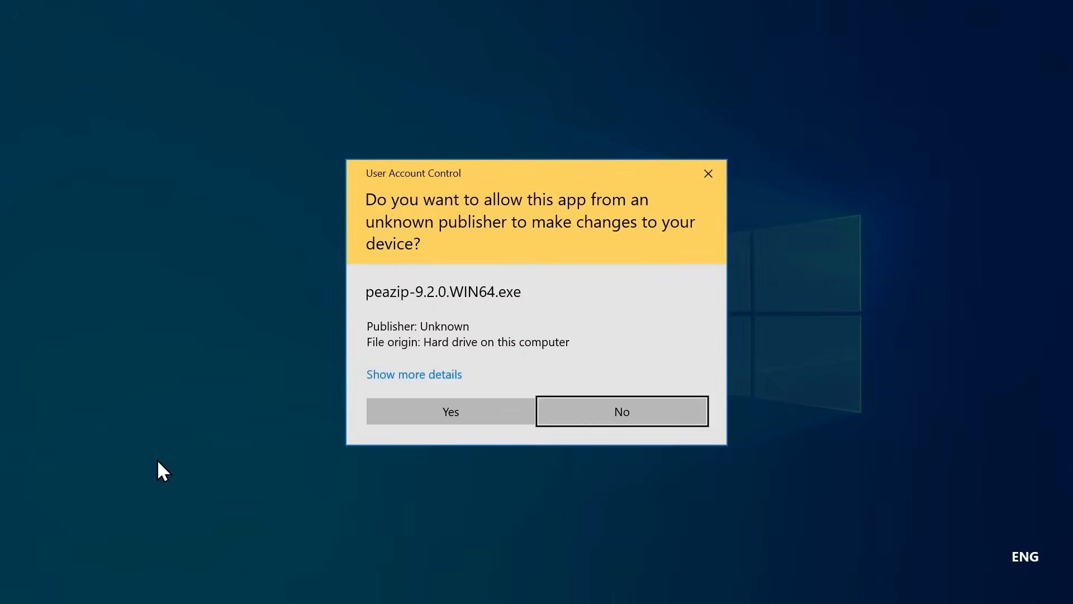
{"action": "left_click", "coordinate": [504, 426]}
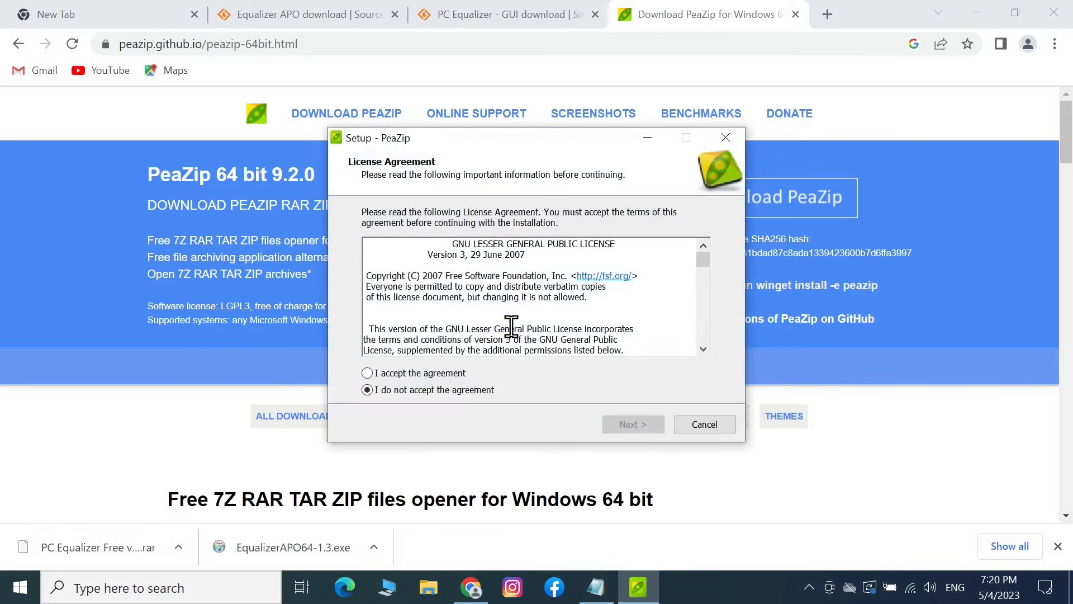
- Accept the PeaZip license agreement and complete the standard installation with the default file associations
{"action": "left_click", "coordinate": [368, 373]}
{"action": "left_click", "coordinate": [611, 424]}
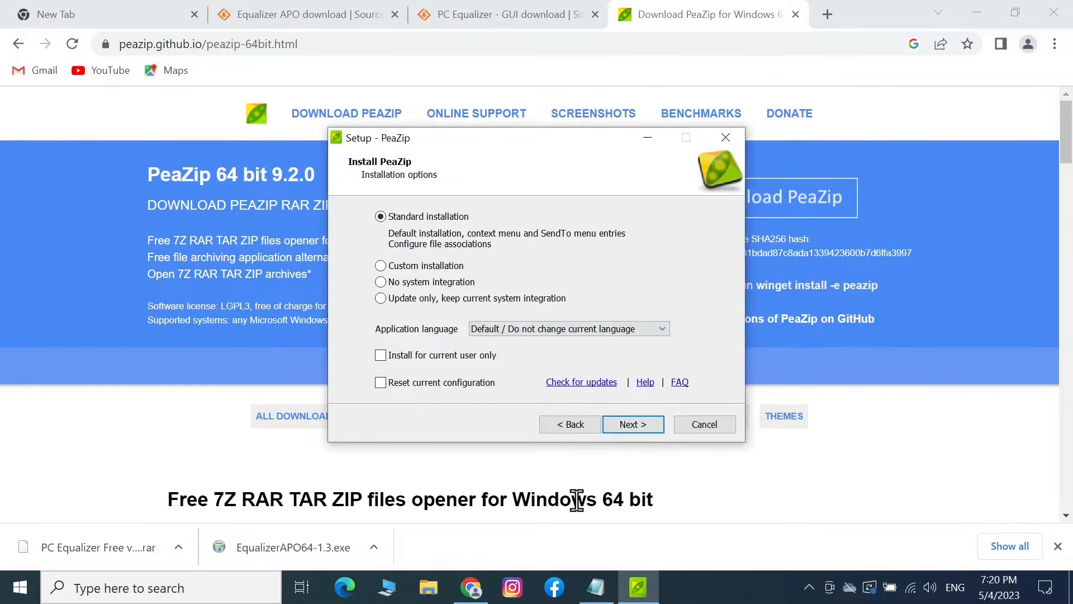
{"action": "left_click", "coordinate": [642, 426]}
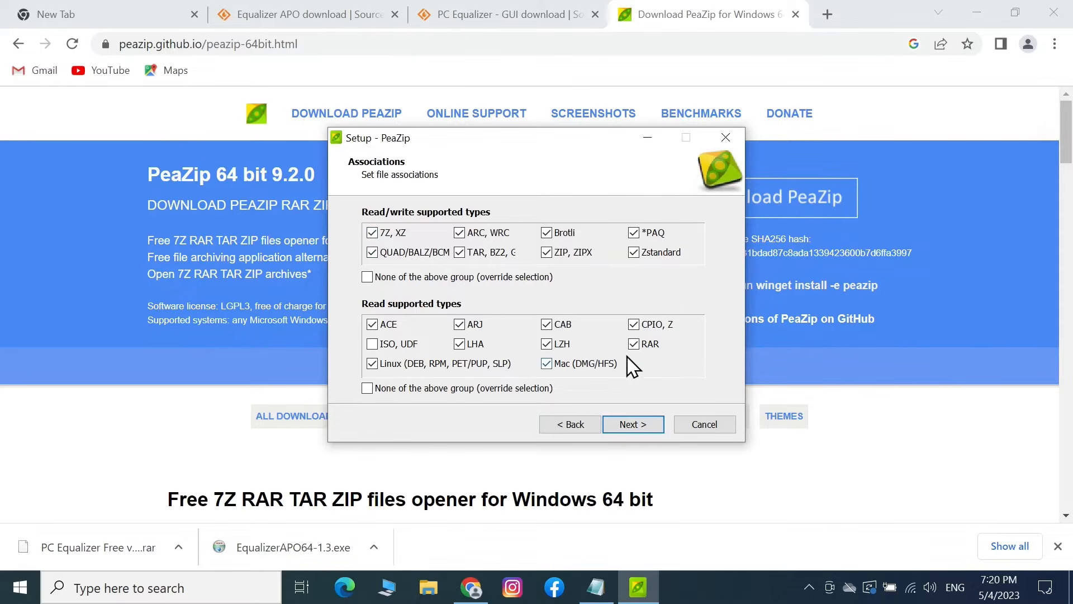
{"action": "left_click", "coordinate": [643, 426]}
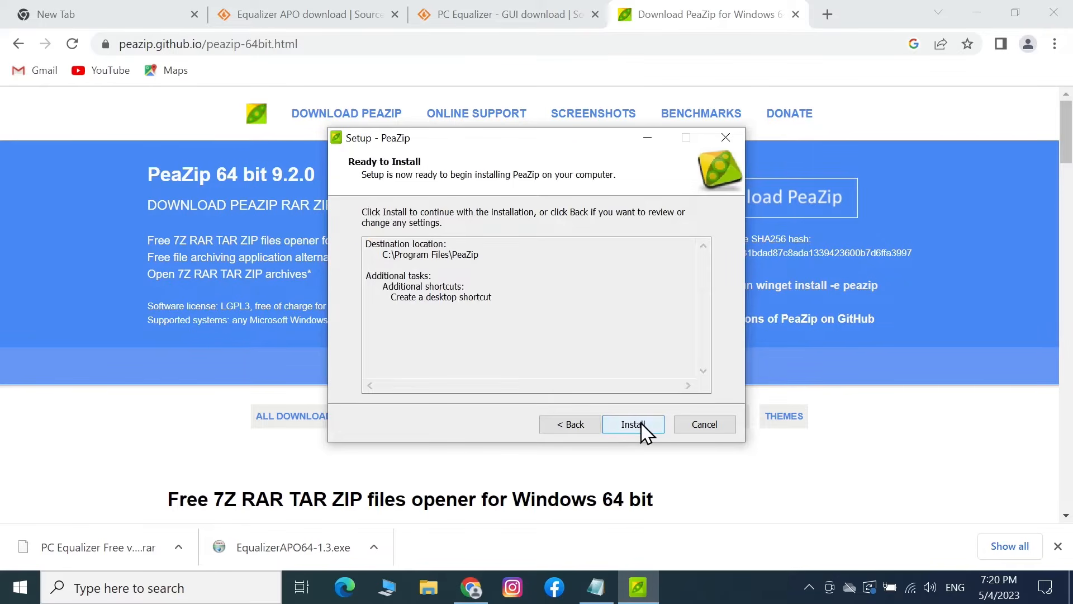
{"action": "left_click", "coordinate": [642, 426]}
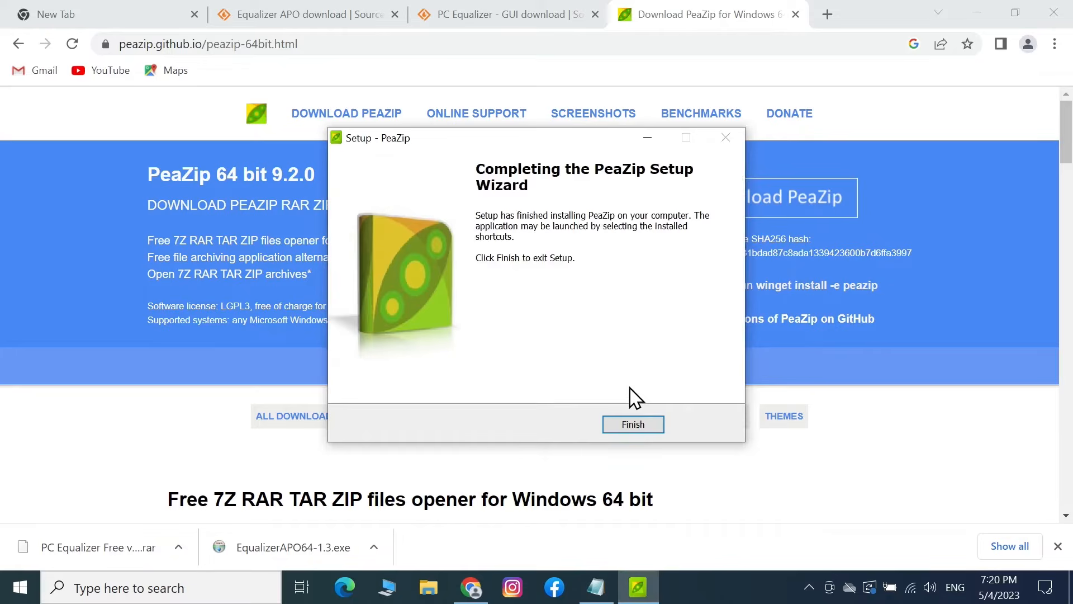
{"action": "left_click", "coordinate": [636, 427]}
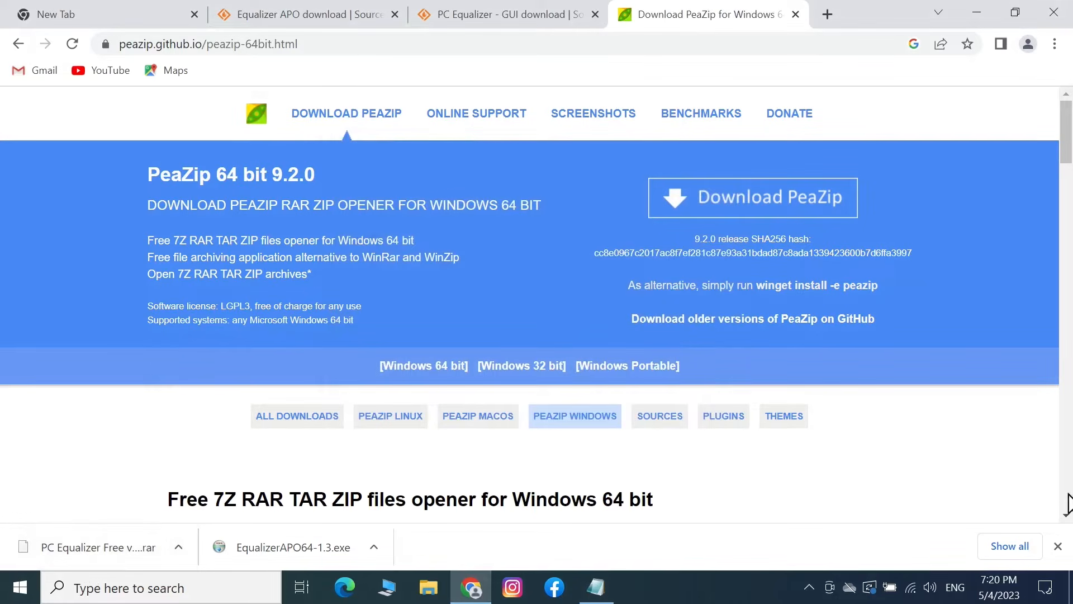
- Locate the downloaded PC Equalizer Free v1.3.3.3 Portable.rar in its folder and extract it with PeaZip into a new folder
{"action": "left_click", "coordinate": [1011, 547]}
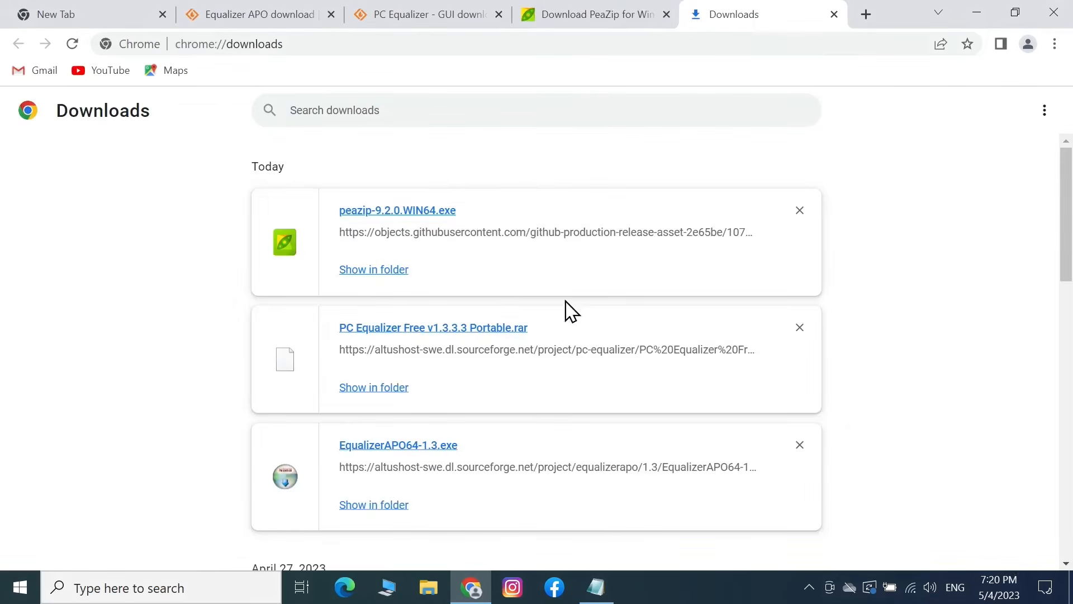
{"action": "left_click", "coordinate": [385, 392]}
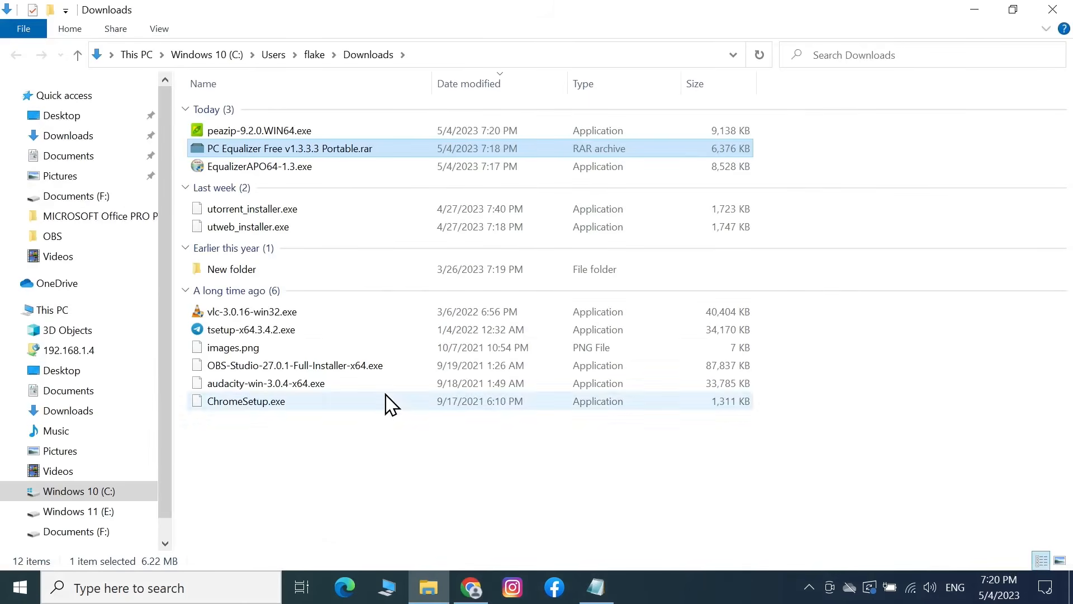
{"action": "right_click", "coordinate": [318, 147]}
{"action": "mouse_move", "coordinate": [435, 197]}
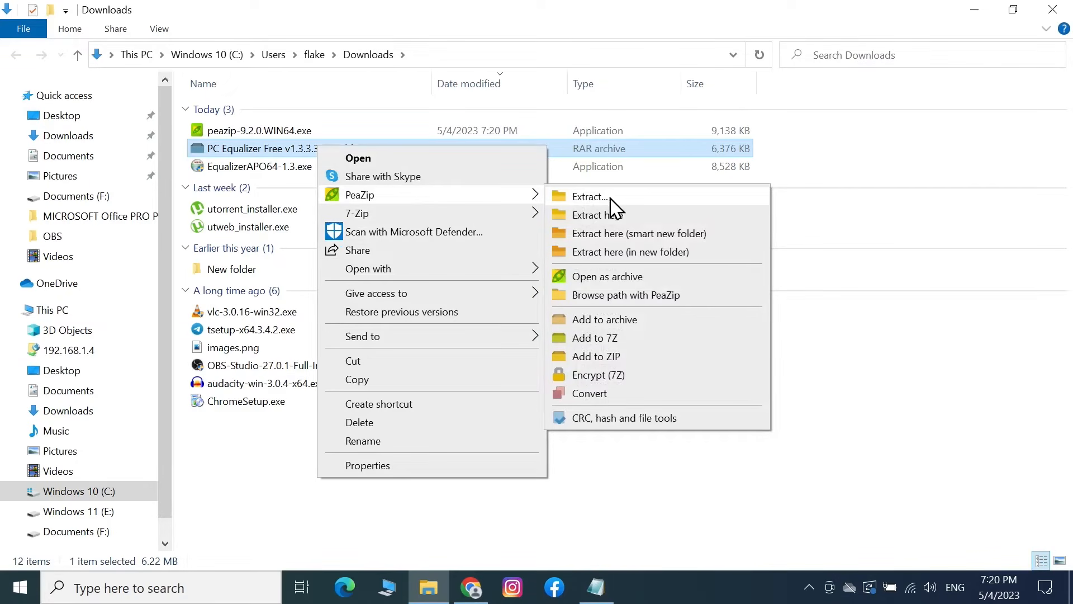
{"action": "left_click", "coordinate": [617, 253]}
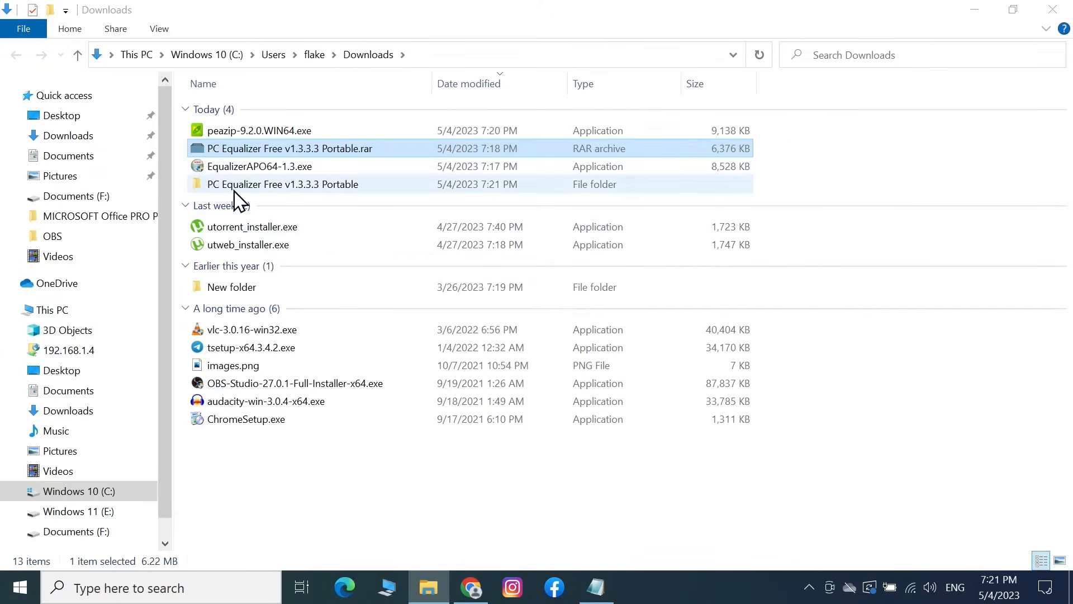
- Run PCEqualizer.exe from the extracted folder, allow it to make changes, and agree to overwrite the Equalizer APO config.txt
{"action": "double_click", "coordinate": [267, 186]}
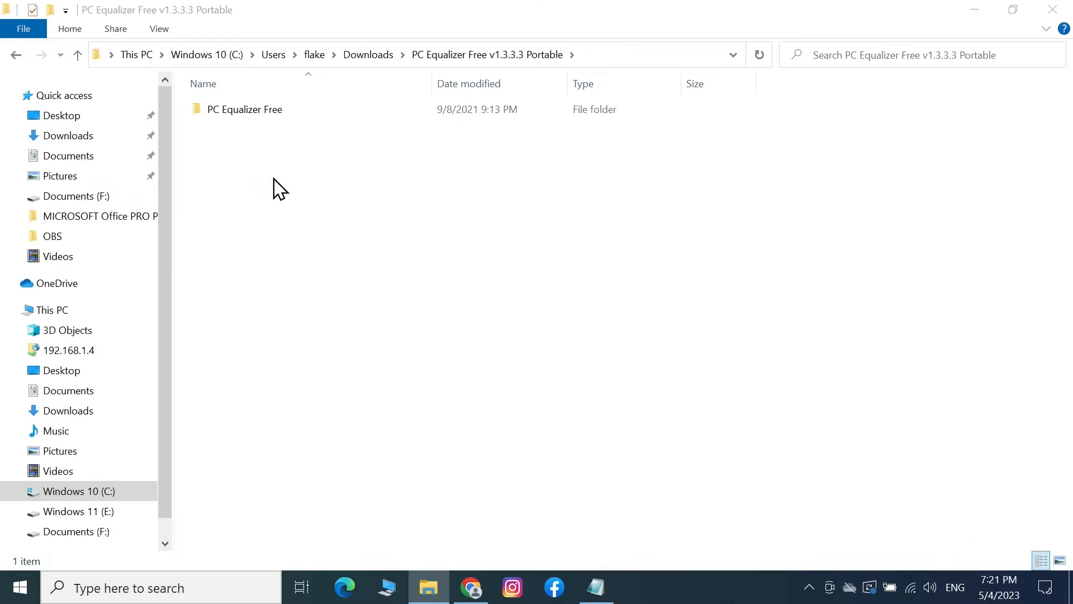
{"action": "double_click", "coordinate": [280, 110]}
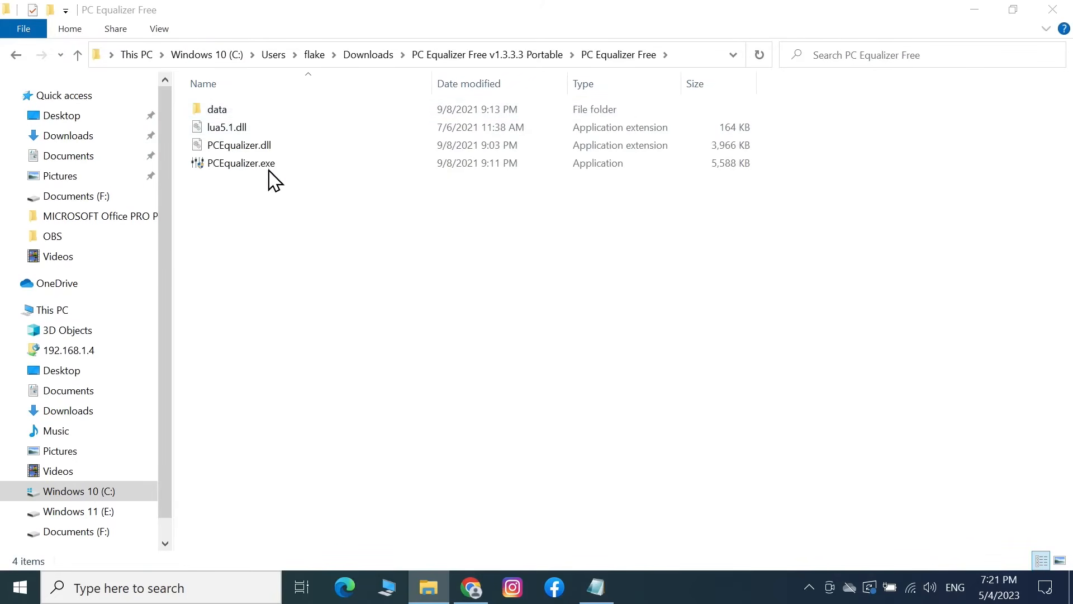
{"action": "double_click", "coordinate": [243, 164]}
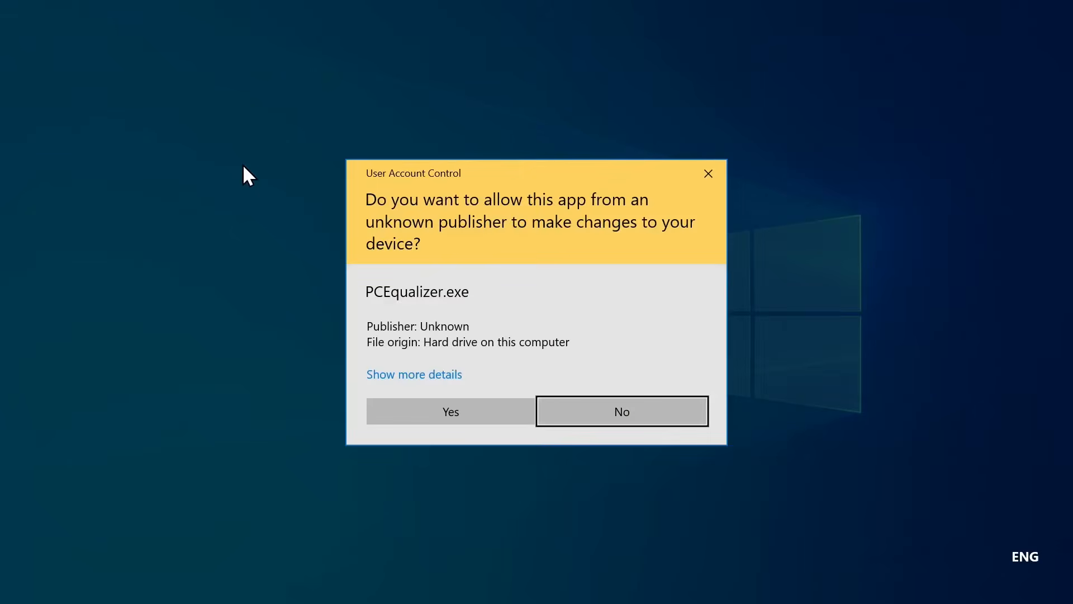
{"action": "left_click", "coordinate": [492, 421]}
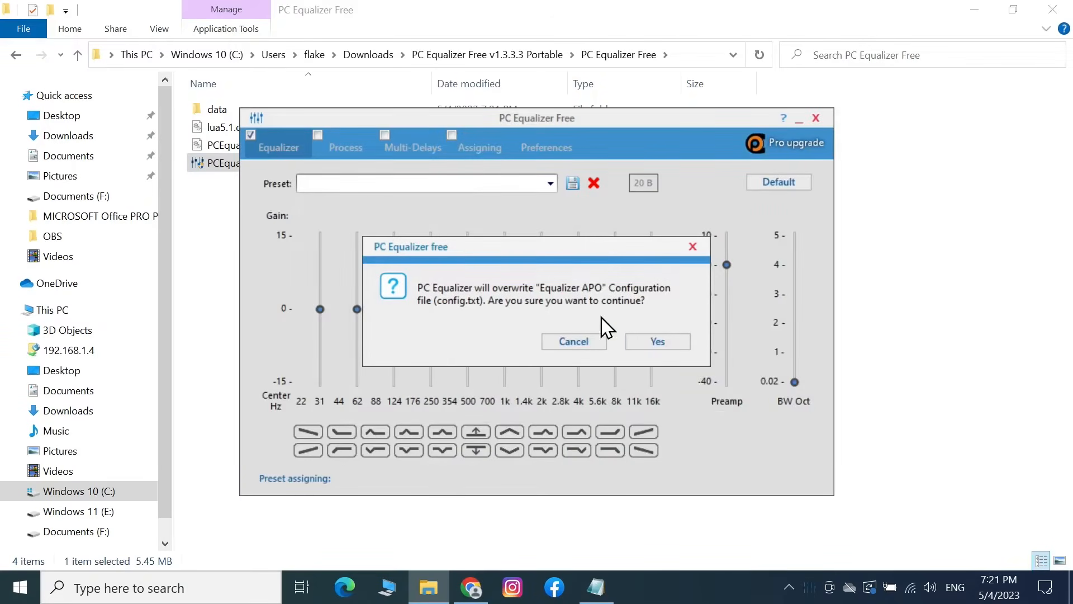
{"action": "left_click", "coordinate": [642, 343]}
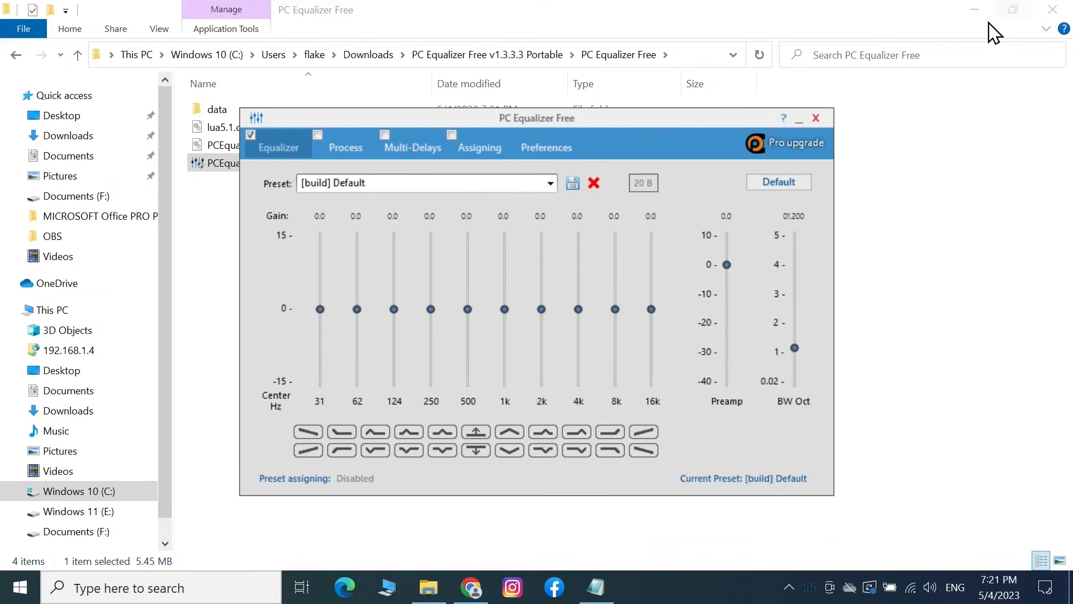
- Minimize the File Explorer window and move the PC Equalizer window slightly higher on the desktop
{"action": "left_click", "coordinate": [974, 12]}
{"action": "left_click", "coordinate": [977, 13]}
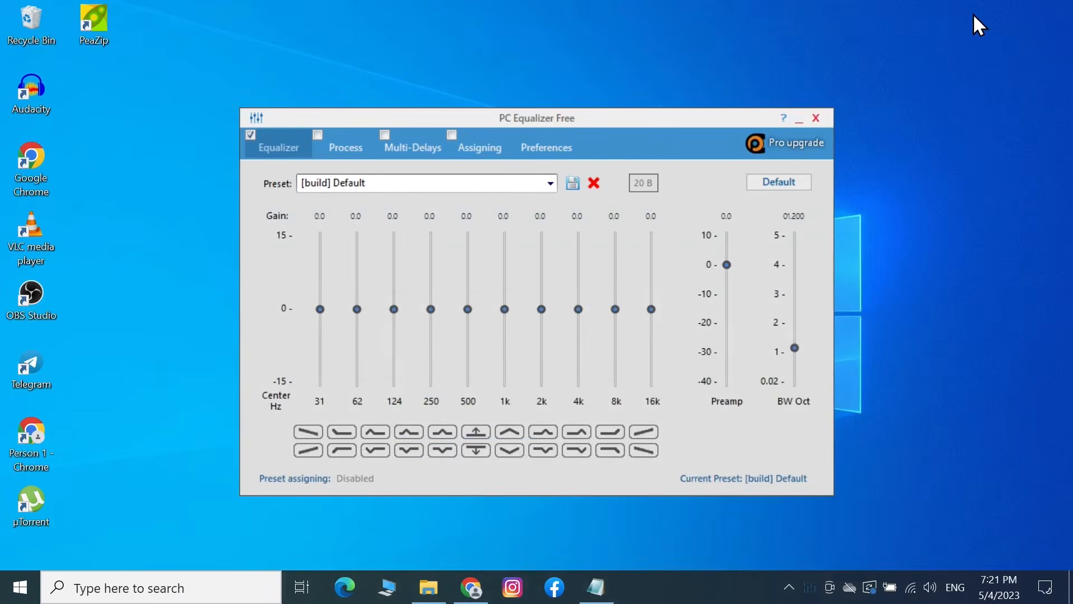
{"action": "left_click_drag", "start_coordinate": [624, 119], "coordinate": [621, 99]}
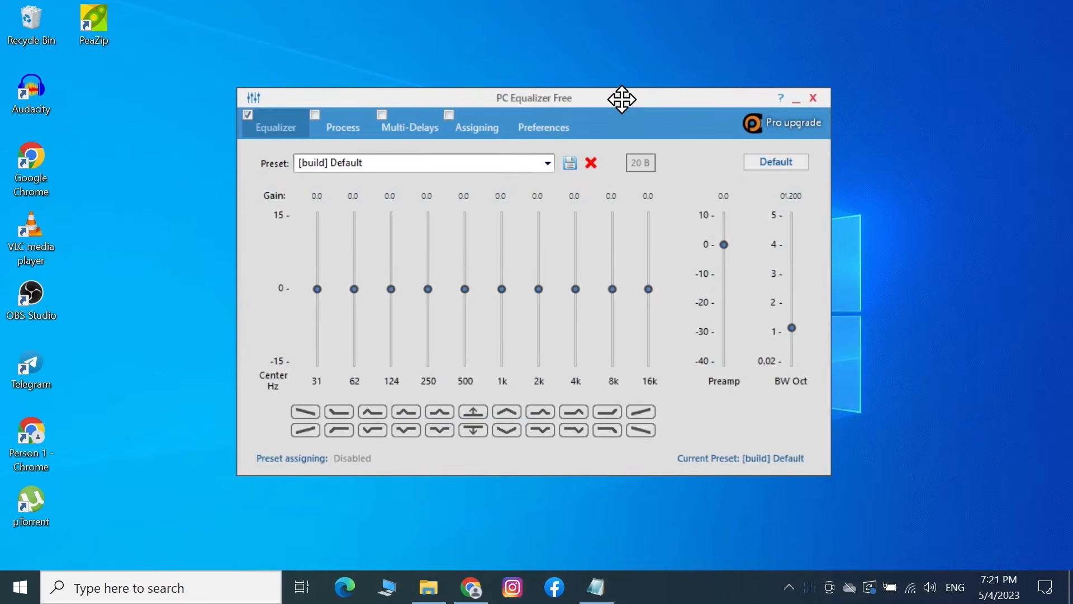
- Try out the [build] Rock, [build] Live and Tribal only equalizer presets one after another
{"action": "left_click", "coordinate": [549, 164]}
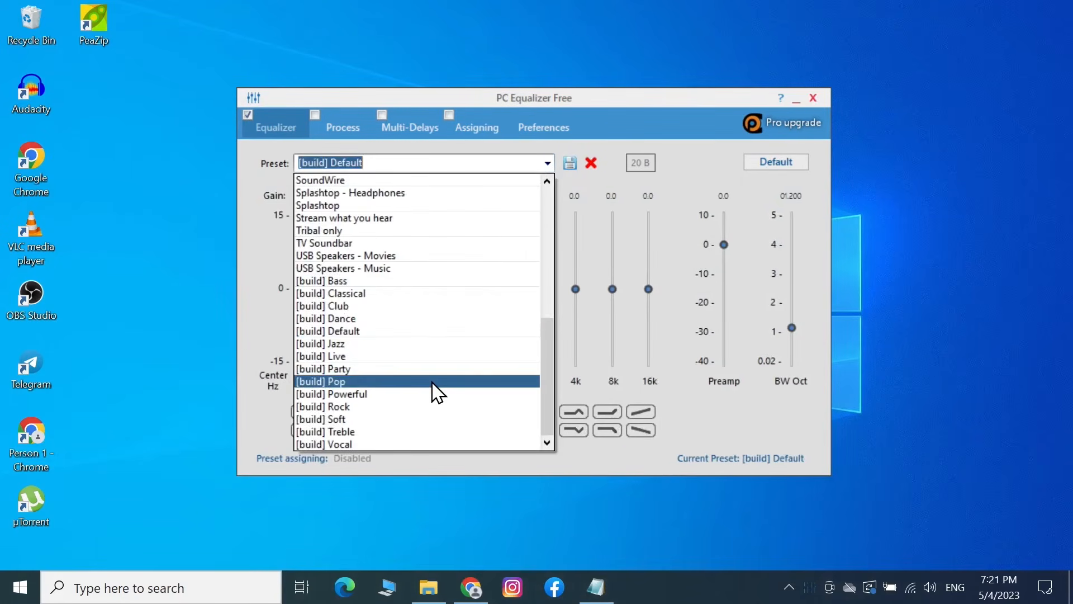
{"action": "left_click", "coordinate": [408, 406]}
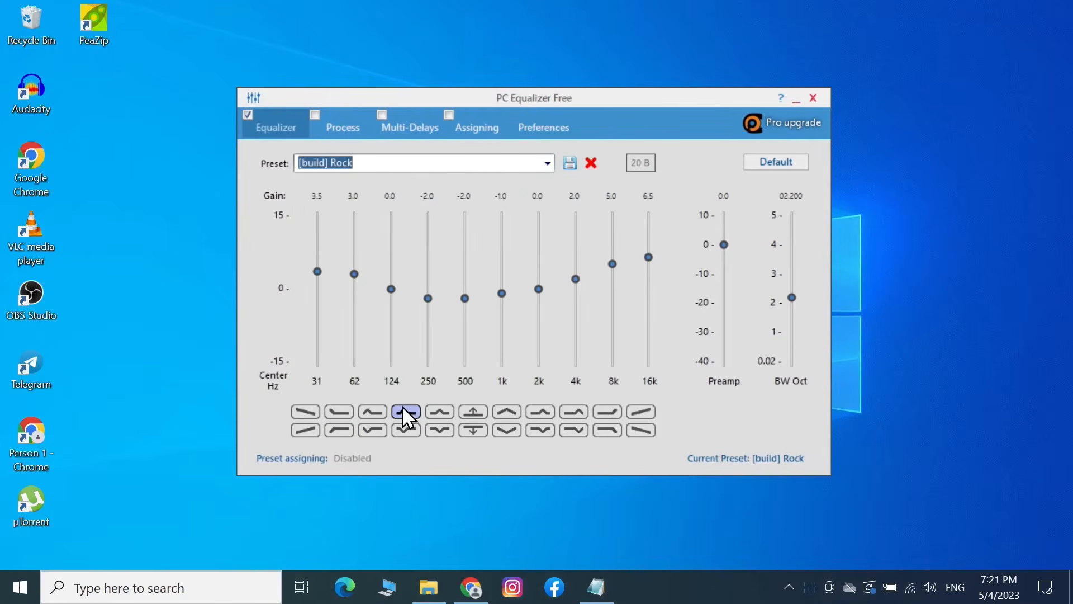
{"action": "left_click", "coordinate": [547, 165]}
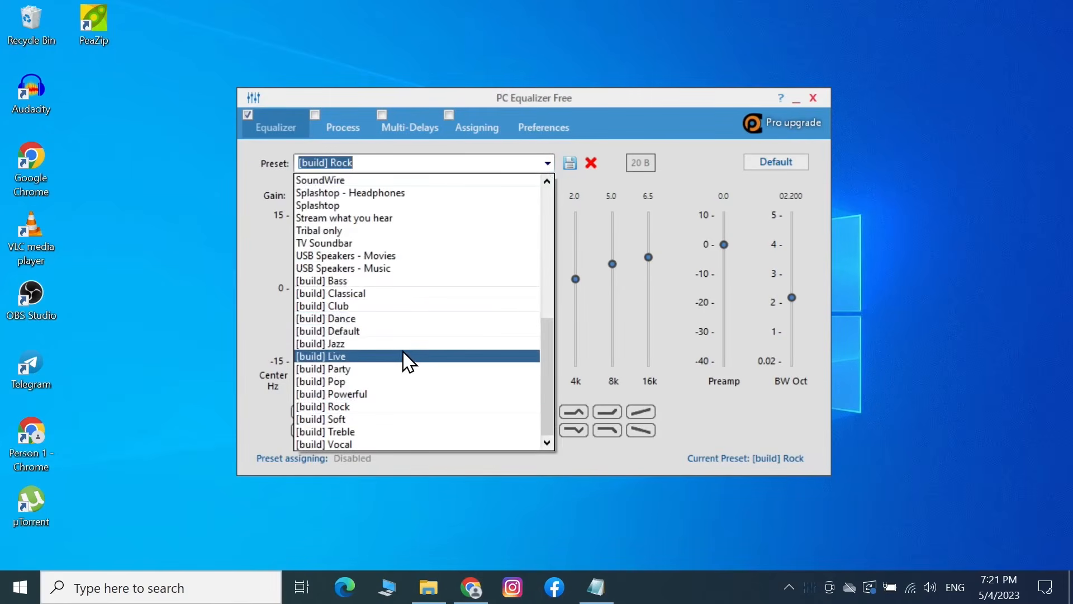
{"action": "left_click", "coordinate": [403, 355]}
{"action": "left_click", "coordinate": [548, 163]}
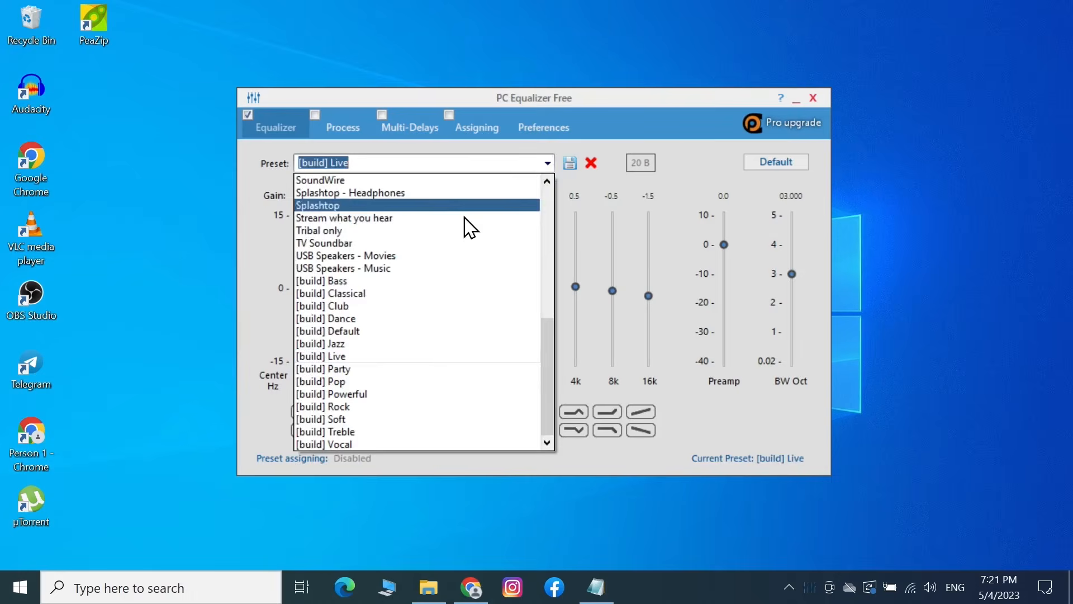
{"action": "left_click", "coordinate": [423, 238]}
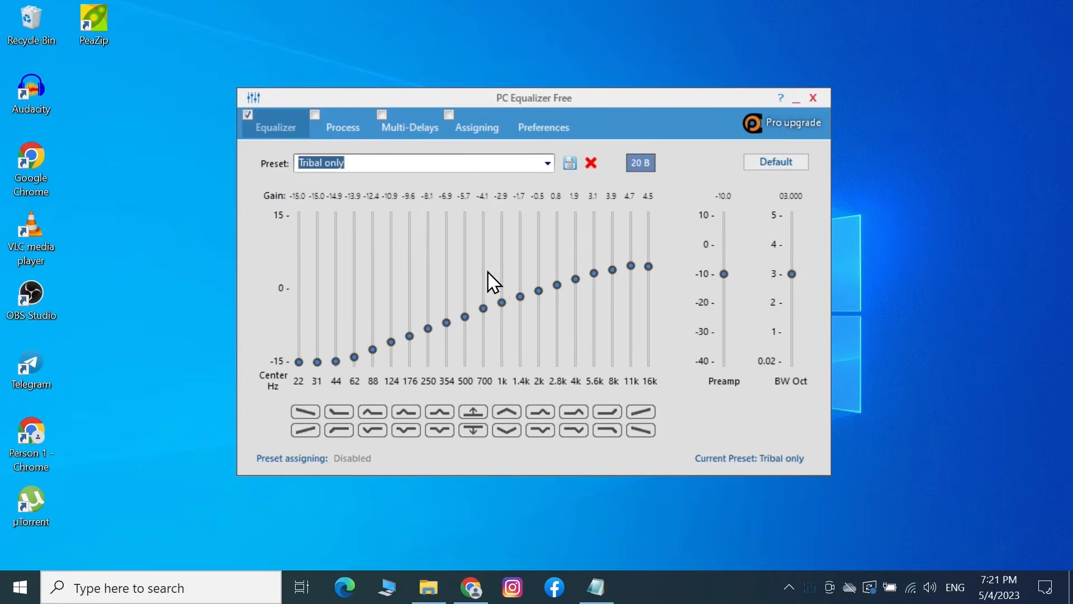
- Load the [build] Live preset and set gains: 250 Hz -2.0, 500 Hz -4.2, 1k -5.7, 2k -4.7, 8k 2.7, 16k 4.4, all other bands 0
{"action": "left_click", "coordinate": [548, 163]}
{"action": "left_click", "coordinate": [403, 356]}
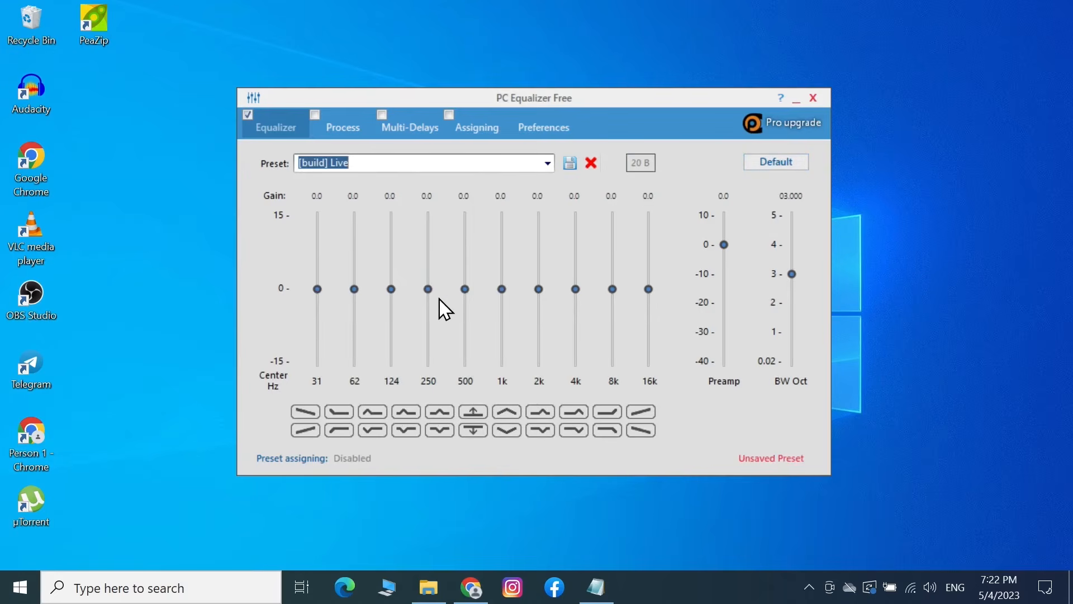
{"action": "left_click_drag", "start_coordinate": [468, 290], "coordinate": [492, 315]}
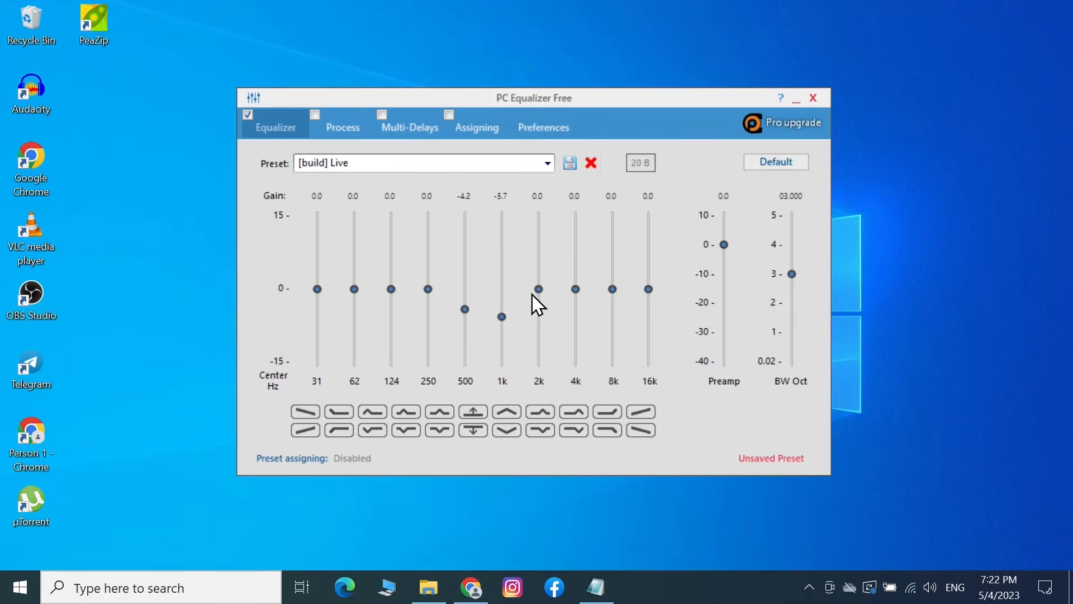
{"action": "left_click_drag", "start_coordinate": [539, 289], "coordinate": [539, 312]}
{"action": "left_click_drag", "start_coordinate": [428, 289], "coordinate": [428, 302]}
{"action": "left_click_drag", "start_coordinate": [650, 287], "coordinate": [649, 267]}
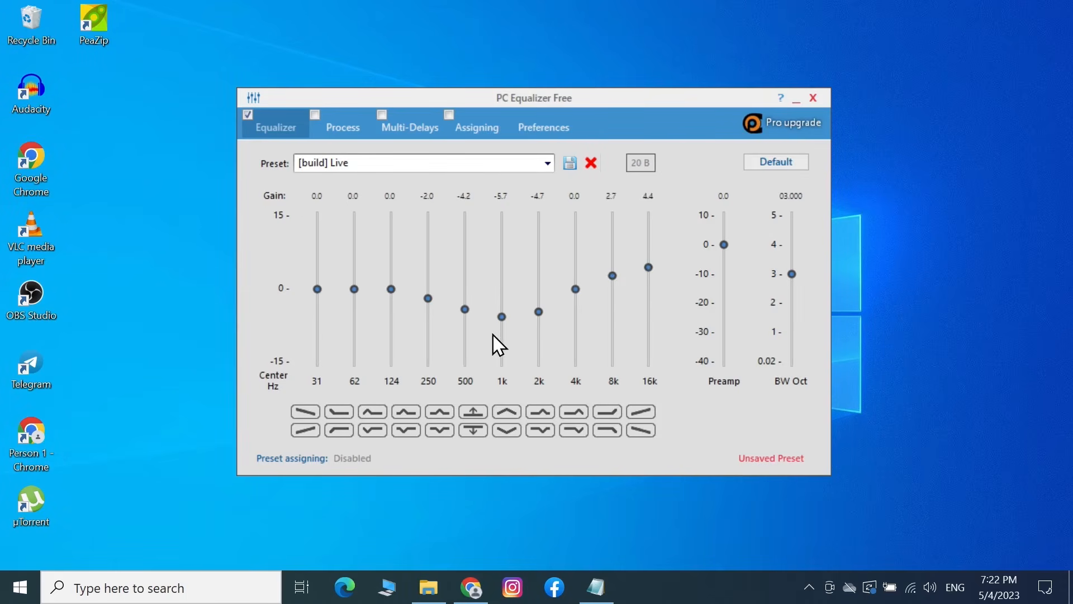
- Refine the curve by setting the gains to 2.1 at 31 Hz, 1.8 at 62 Hz, 0.4 at 124 Hz, -5.4 at 500 Hz and -7.1 at 1k
{"action": "left_click_drag", "start_coordinate": [502, 317], "coordinate": [467, 317]}
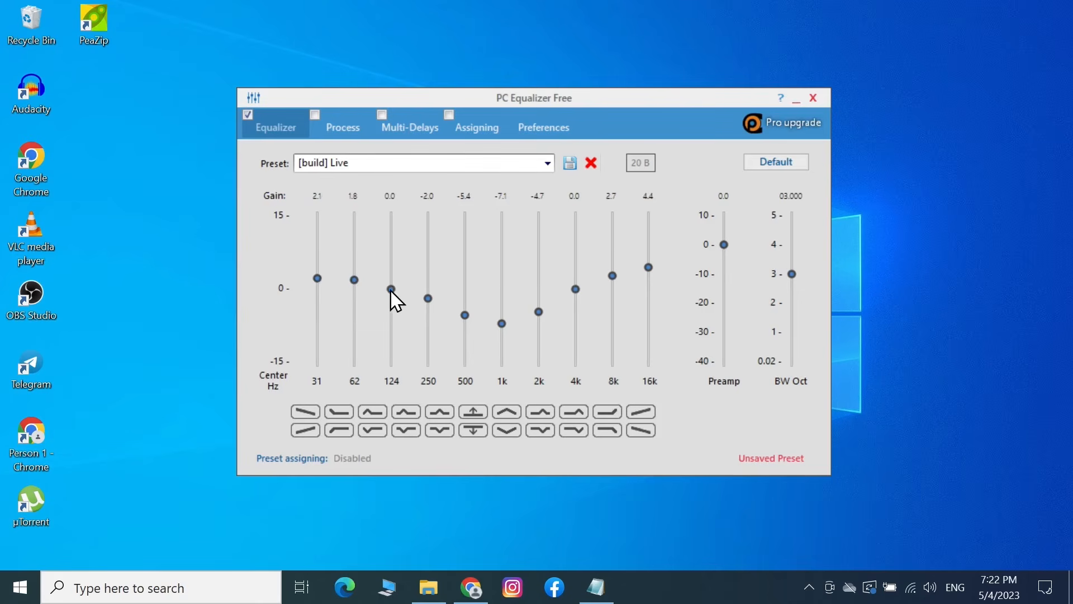
{"action": "left_click_drag", "start_coordinate": [391, 289], "coordinate": [391, 286]}
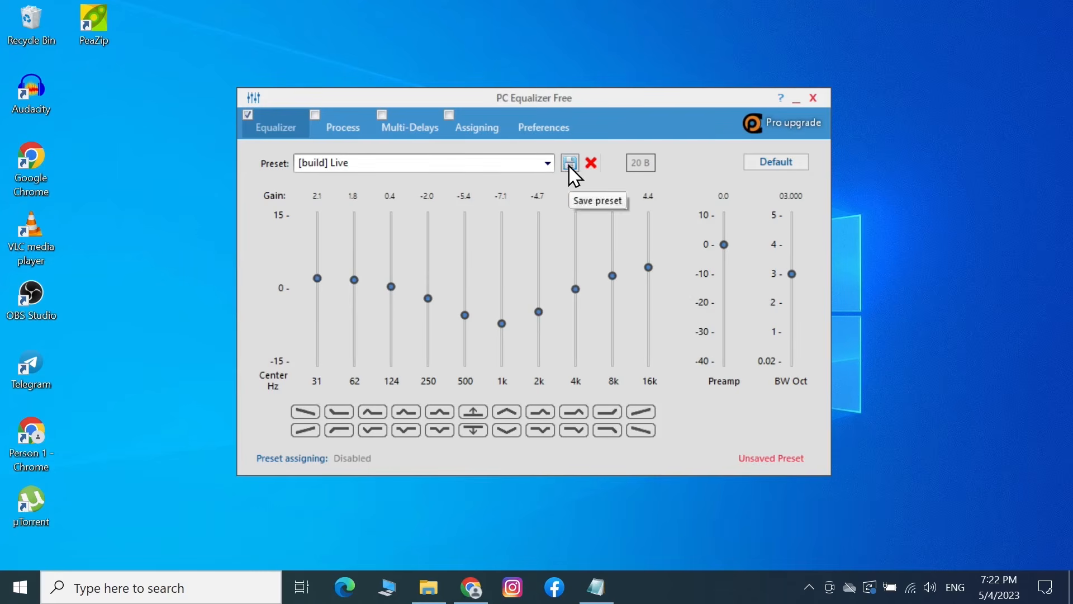
- Save the customized equalizer curve as a preset named "Mine"
{"action": "left_click", "coordinate": [453, 164]}
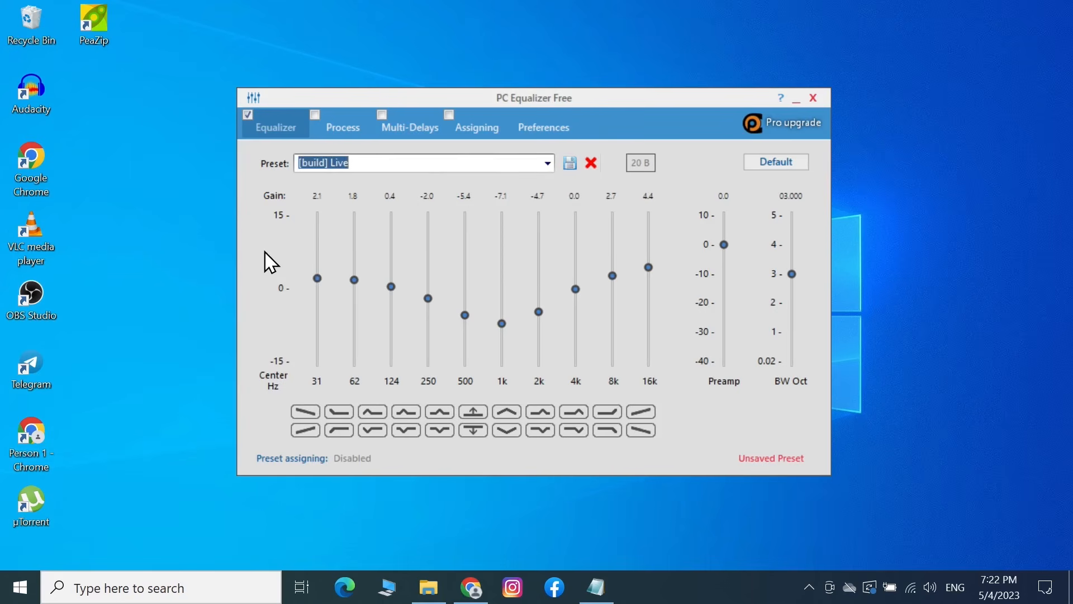
{"action": "type", "text": "Mine"}
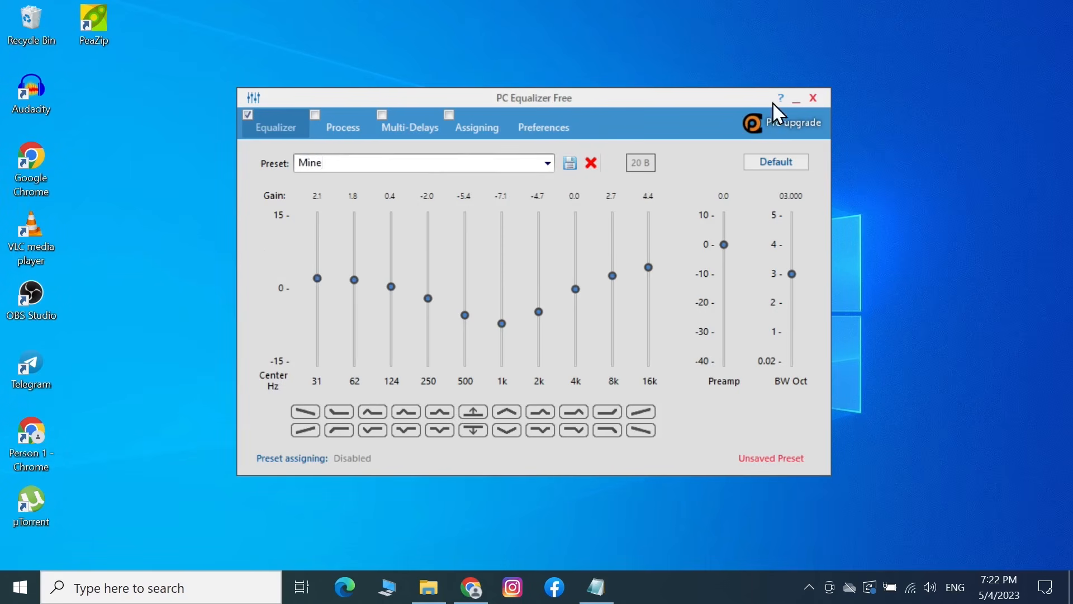
{"action": "left_click", "coordinate": [575, 167]}
- Set PC Equalizer to launch on startup in its general preferences and close its window
{"action": "left_click", "coordinate": [545, 139]}
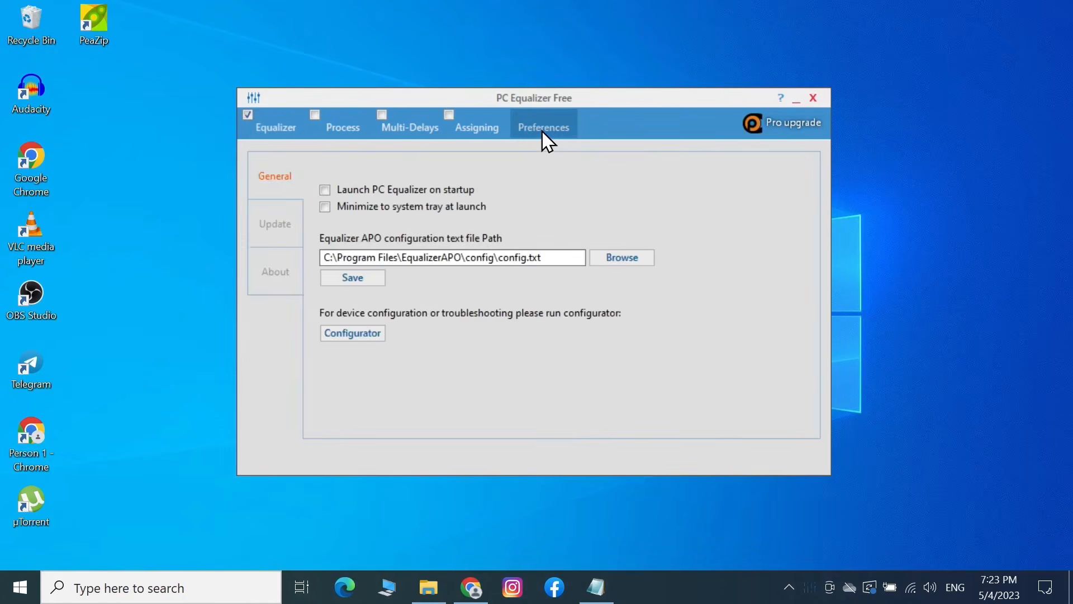
{"action": "left_click", "coordinate": [327, 192]}
{"action": "left_click", "coordinate": [814, 98]}
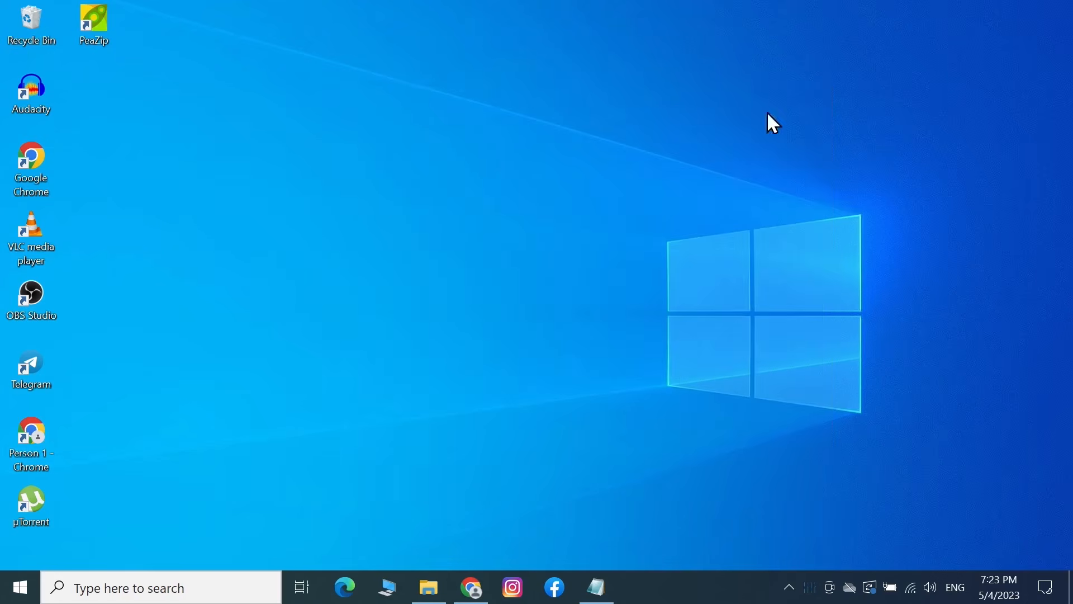